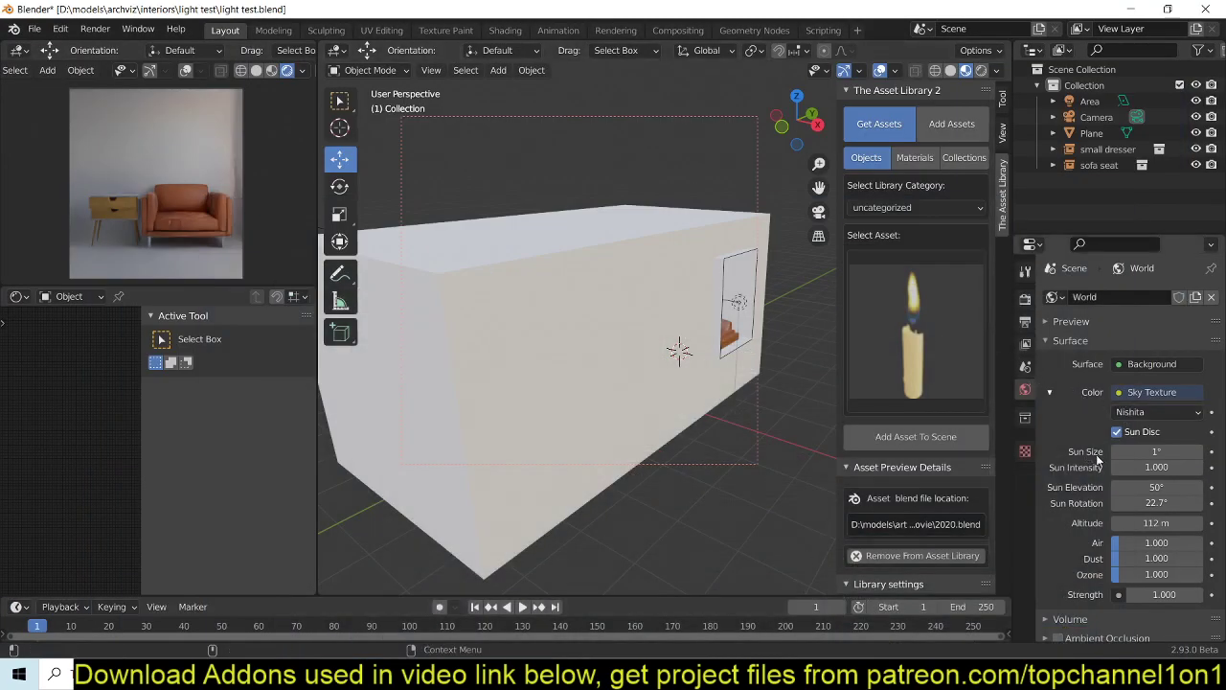
- Set the world sky texture's sun rotation to about -47.9° and sun elevation to about 66.7°
middle_drag(704, 370, 671, 386)
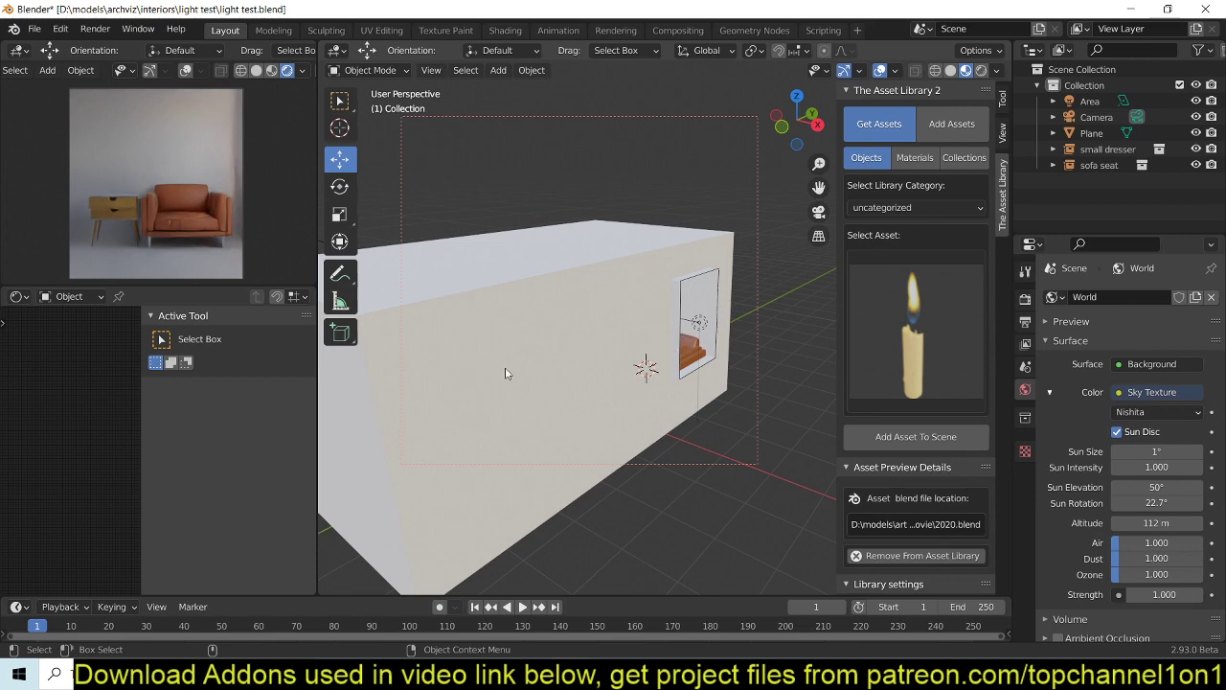
mouse_move(726, 335)
middle_down()
mouse_move(709, 372)
mouse_move(734, 343)
mouse_move(647, 349)
mouse_move(711, 339)
middle_up()
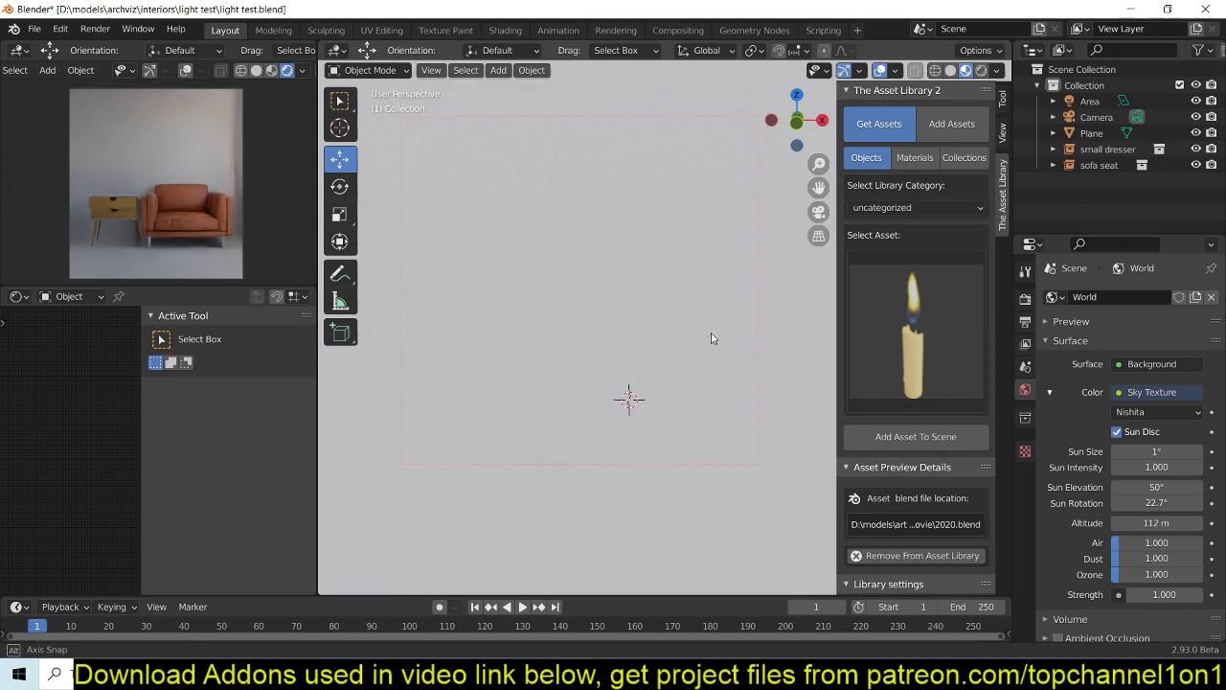
scroll(711, 342, up, 2)
shift+middle_drag(738, 243, 699, 238)
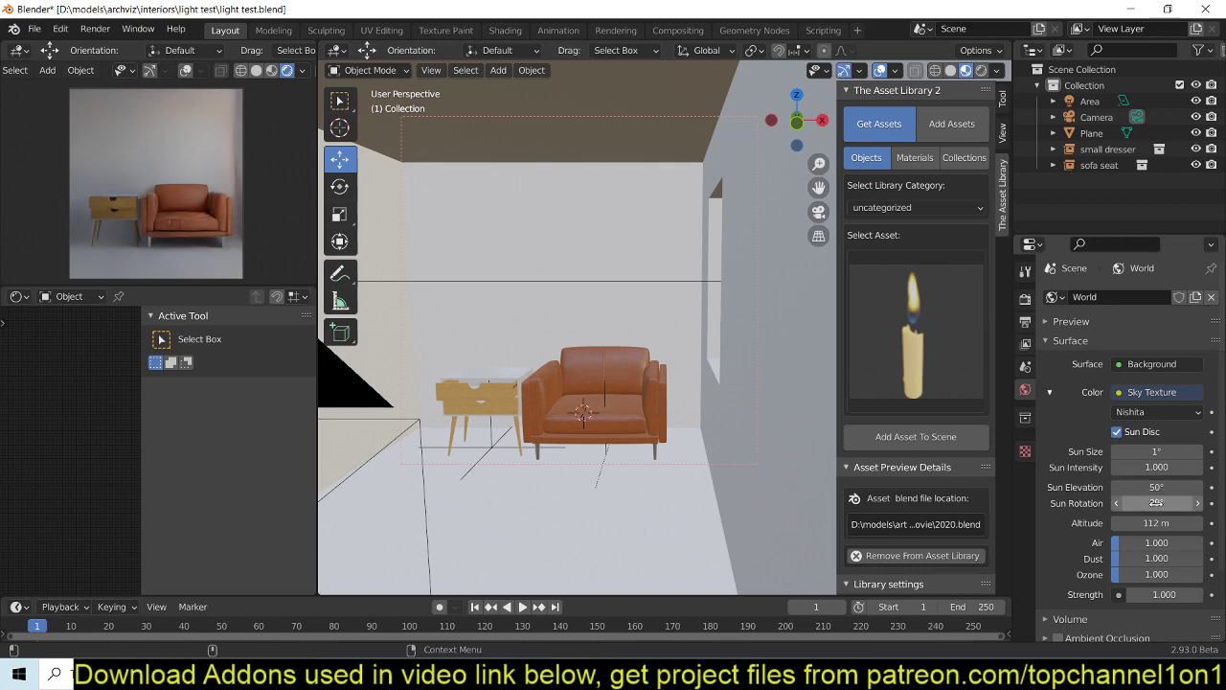
drag(1156, 504, 1177, 504)
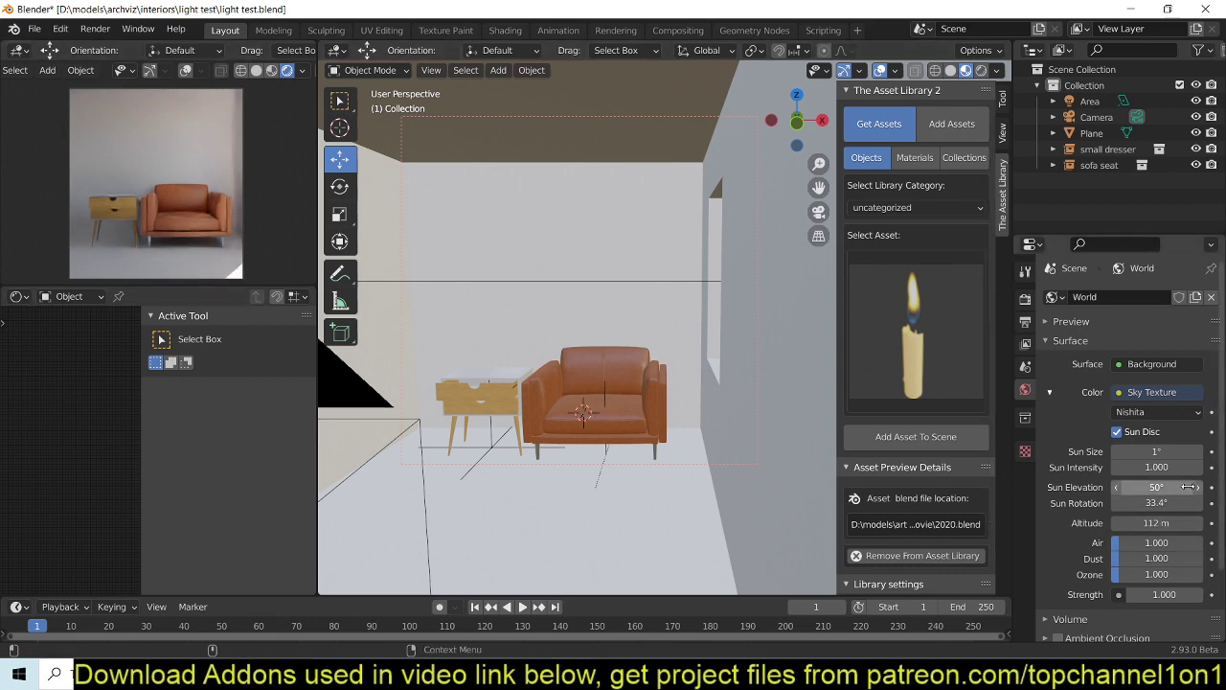
drag(1175, 500, 1098, 500)
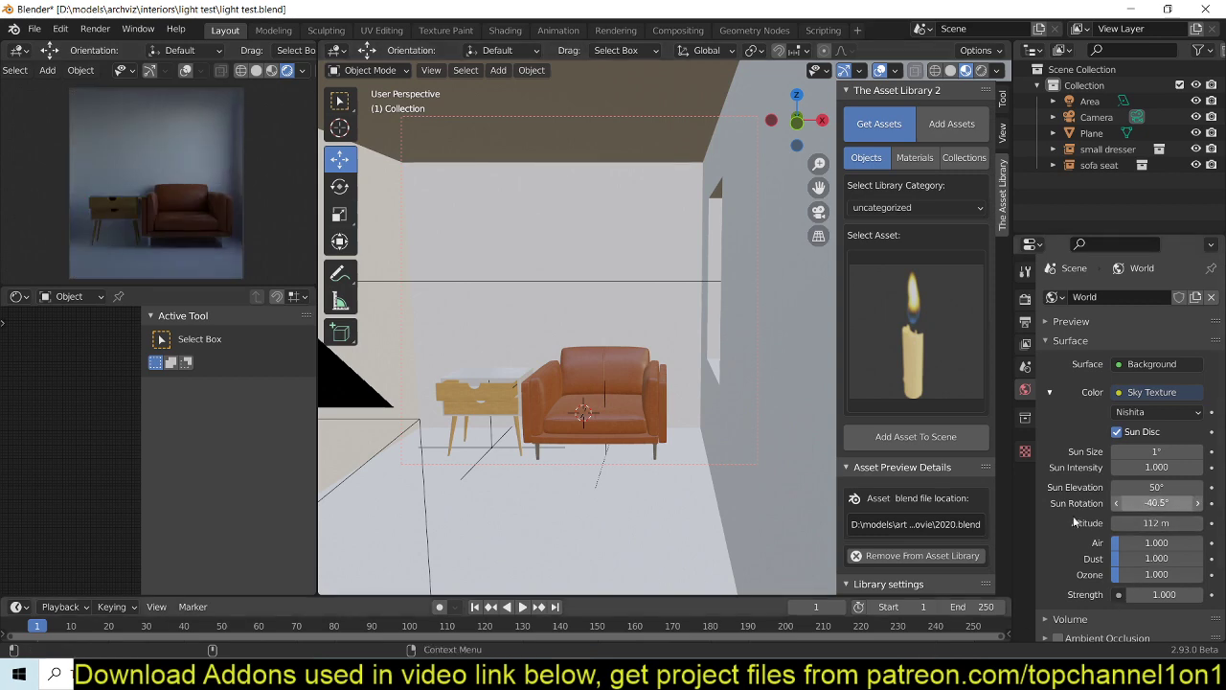
mouse_move(1157, 502)
mouse_down()
mouse_move(1194, 487)
mouse_move(1155, 502)
mouse_move(1168, 503)
mouse_up()
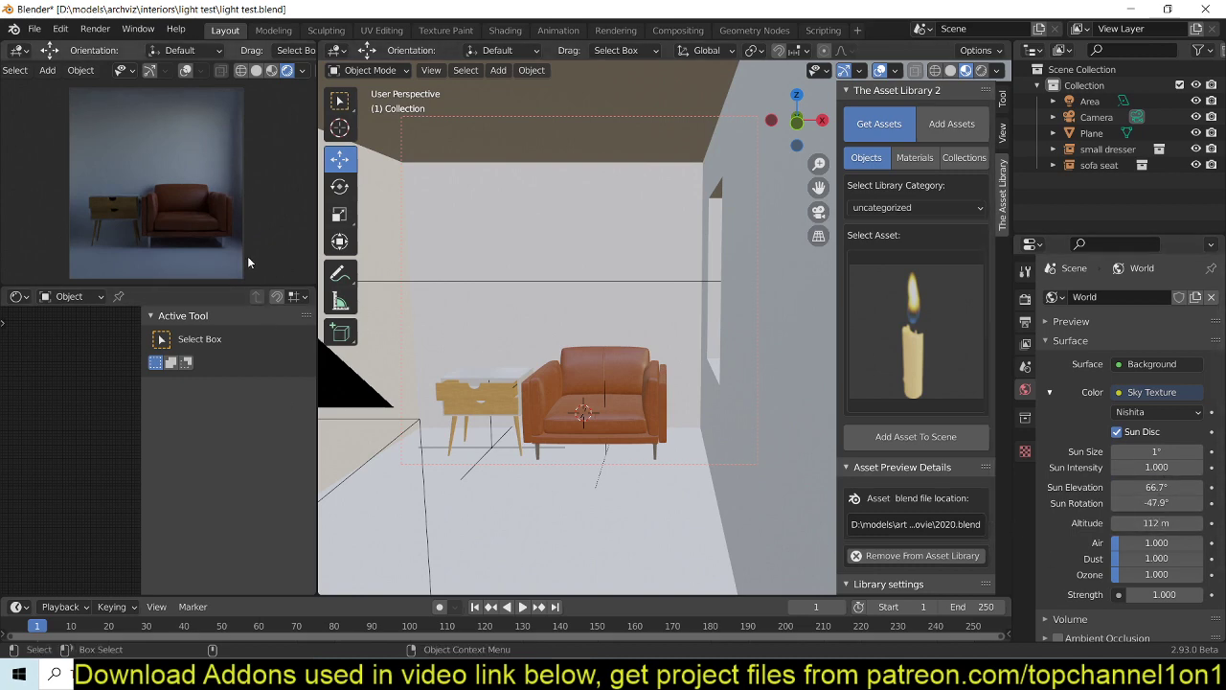
- Place the 3D cursor on the roof of the room, near its far end
scroll(564, 430, up, 3)
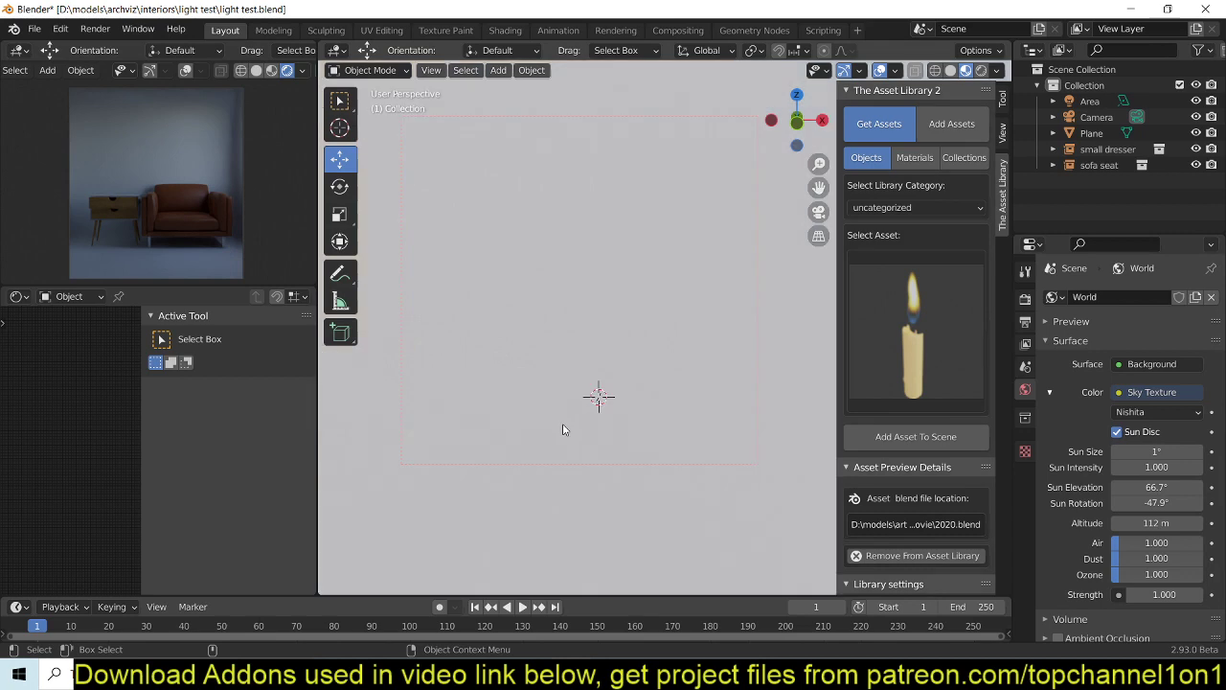
scroll(563, 430, down, 3)
shift+middle_drag(564, 431, 650, 402)
scroll(648, 402, down, 2)
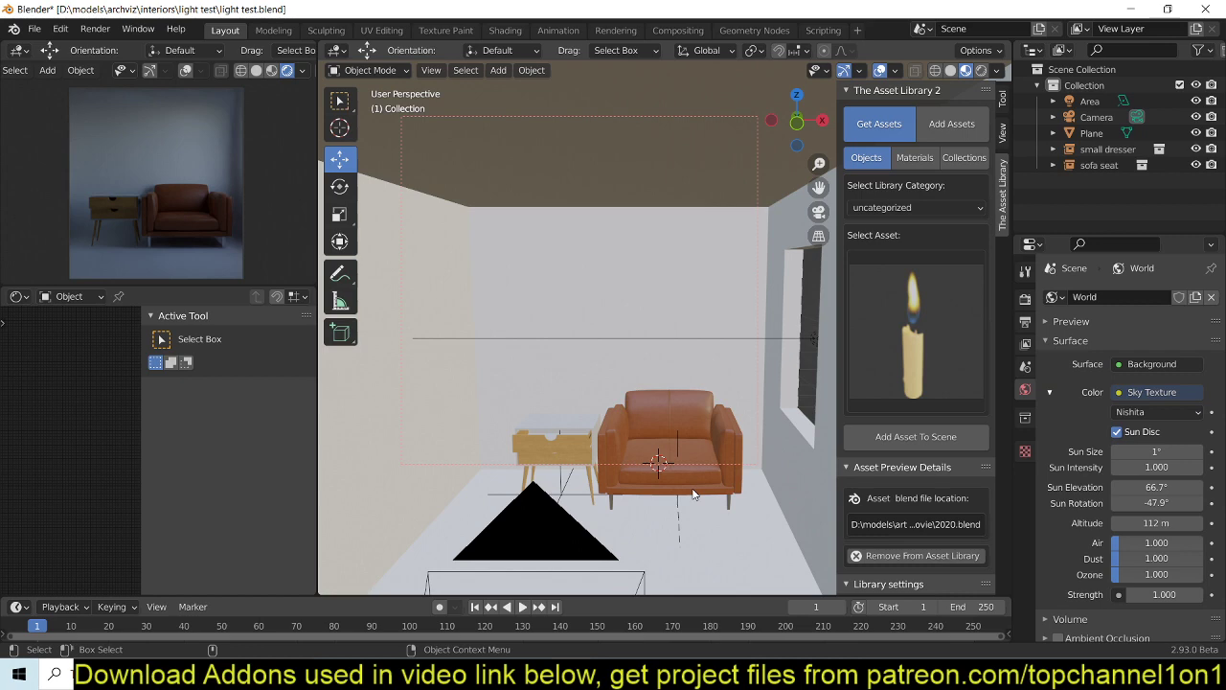
shift+middle_drag(708, 430, 687, 472)
scroll(684, 461, down, 4)
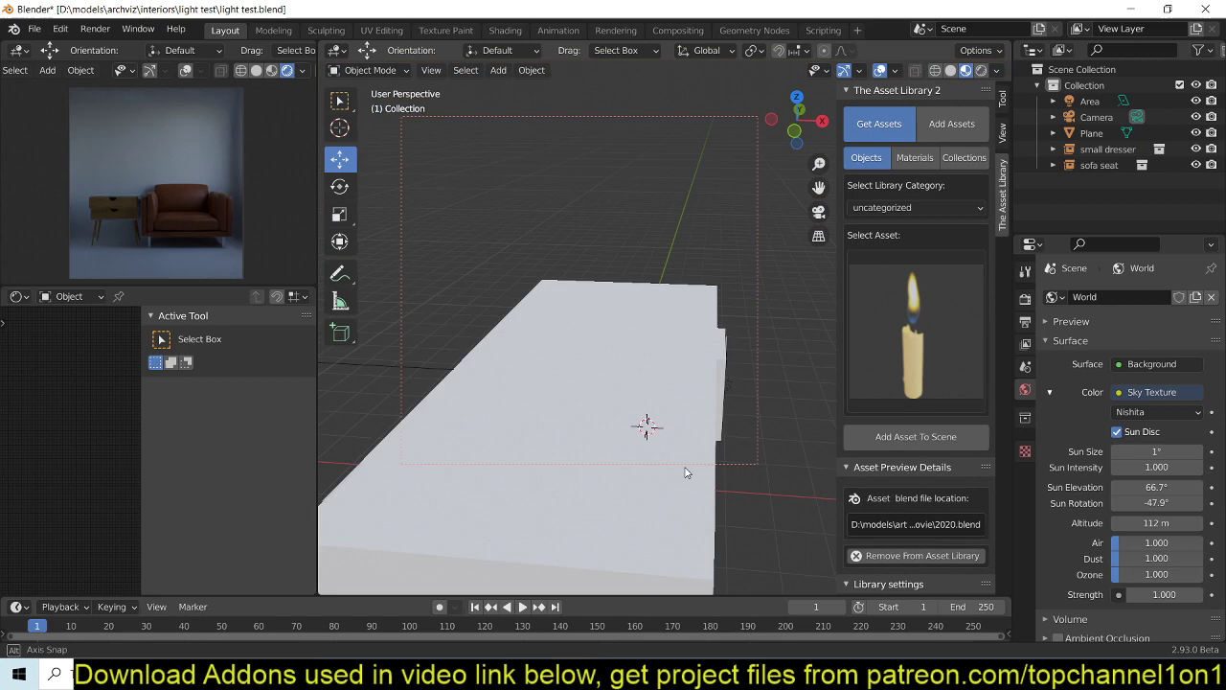
scroll(672, 436, down, 2)
shift+middle_drag(671, 427, 680, 393)
middle_drag(611, 352, 598, 299)
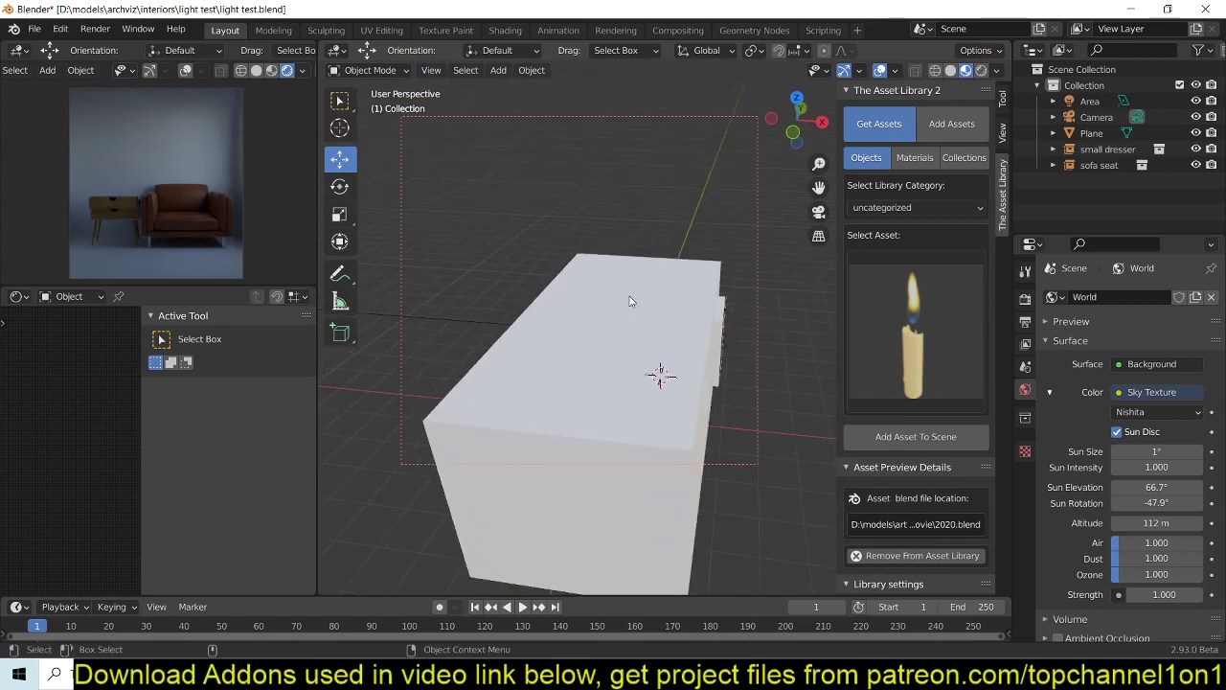
scroll(606, 312, up, 1)
shift+right_click(616, 300)
- Put the camera preview in solid shading and add a cube at the 3D cursor on the roof
key(shift+a)
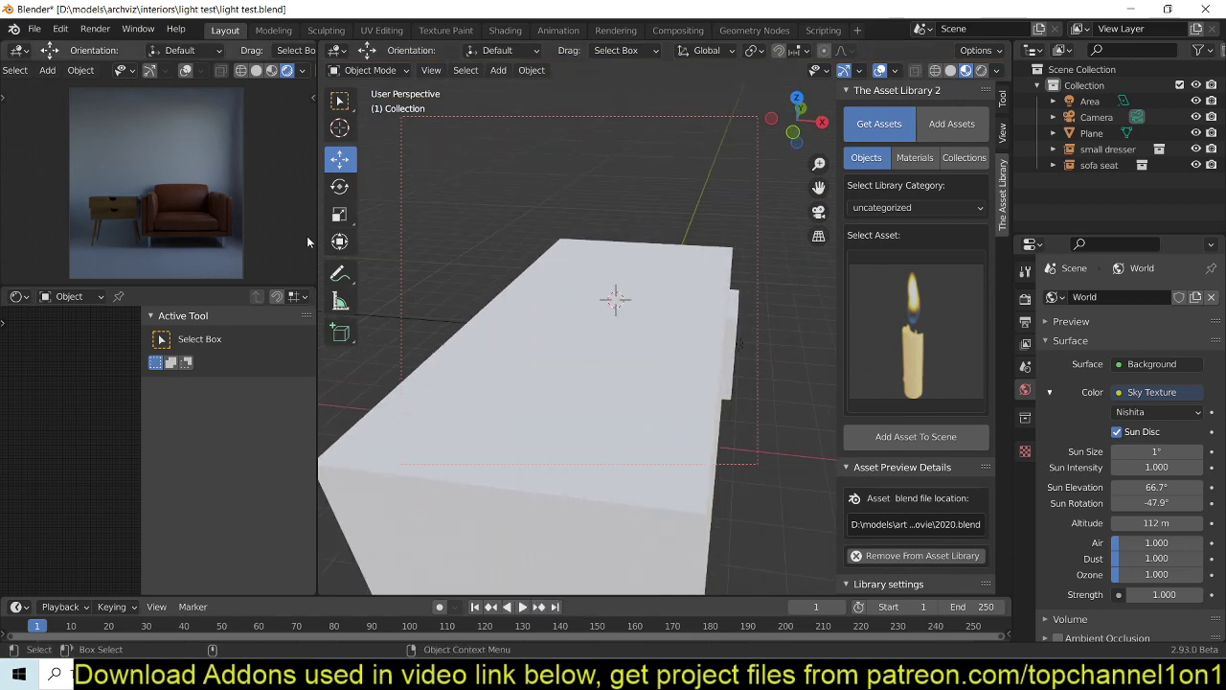
click(256, 70)
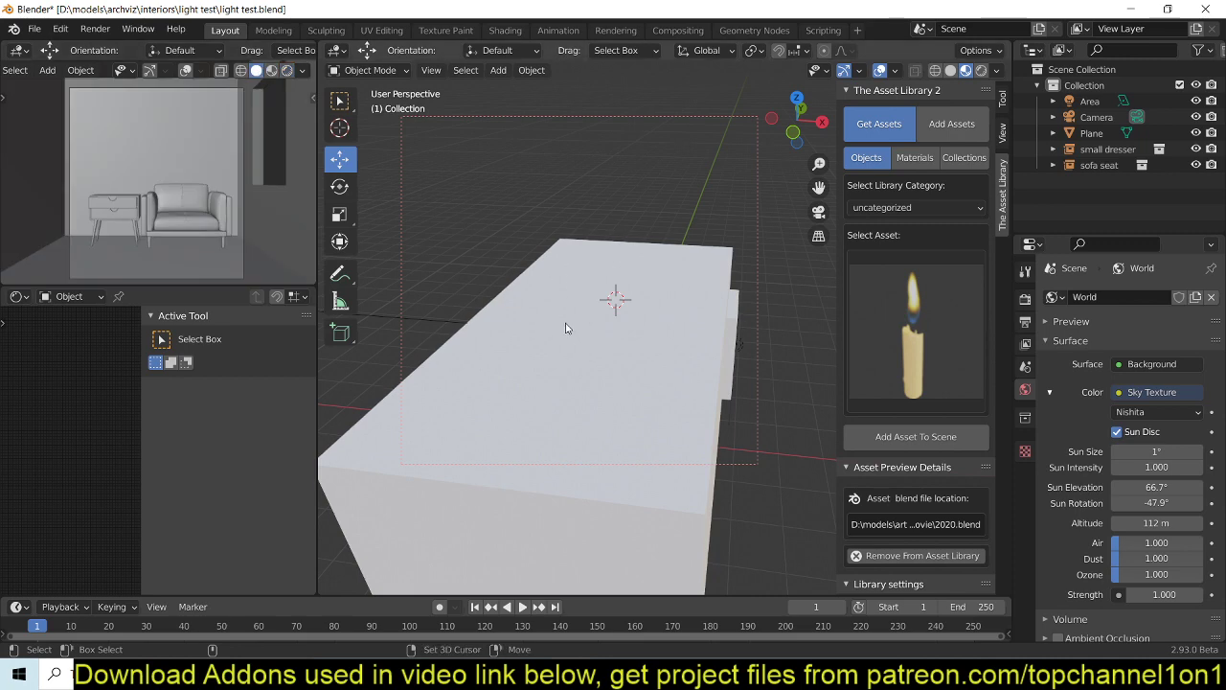
key(shift+a)
mouse_move(517, 325)
click(625, 342)
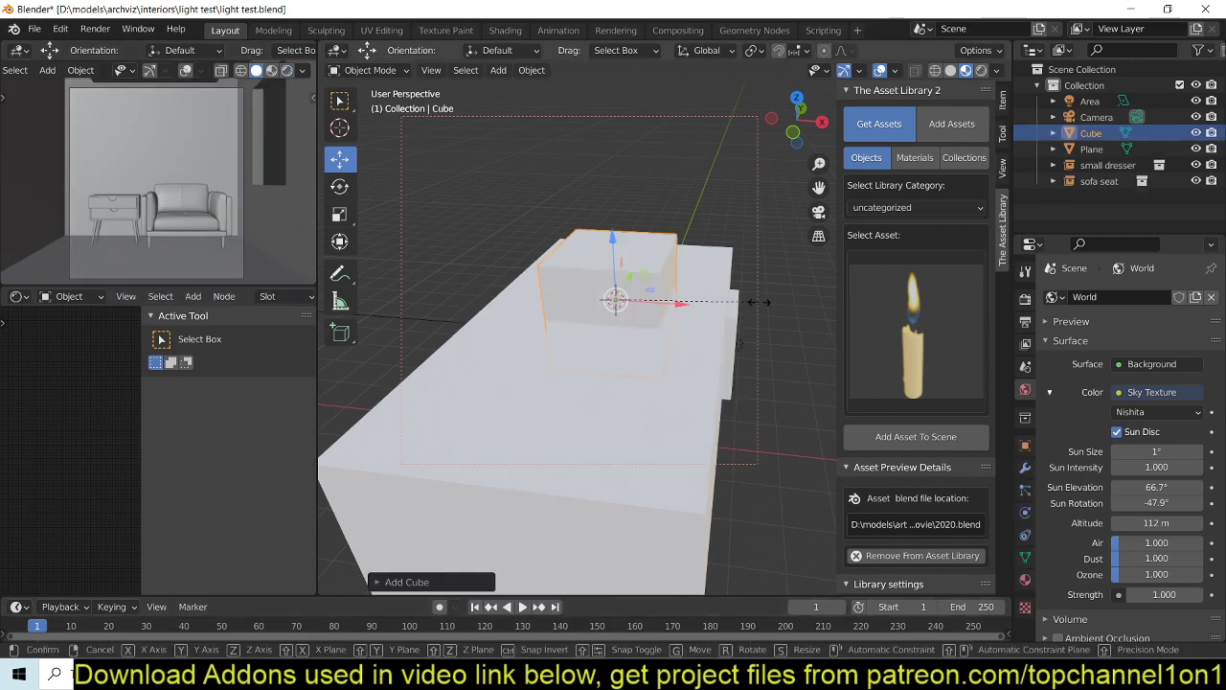
- Scale the cube horizontally into a thin pillar, and raise it vertically so it stands on the roof
key(s)
key(shift+z)
click(610, 305)
key(g)
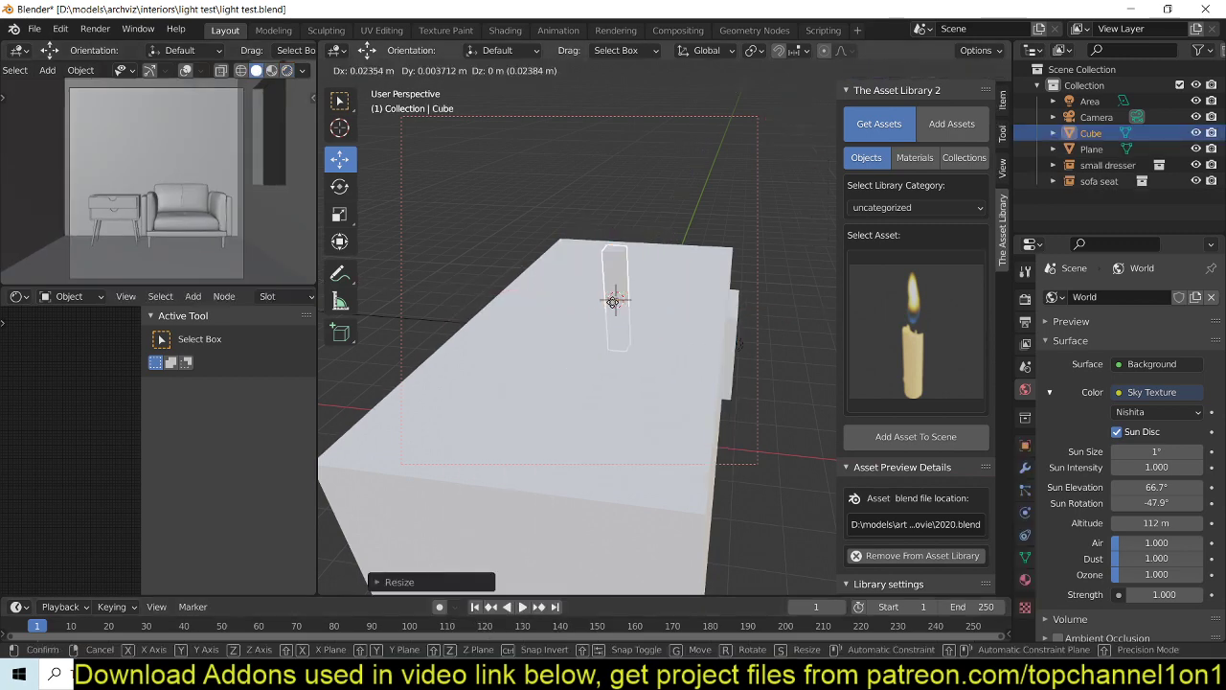
key(z)
click(617, 244)
- Check the pillar's shadow in the main viewport with rendered shading, and return to solid shading
mouse_move(711, 305)
middle_down()
mouse_move(747, 230)
mouse_move(722, 275)
middle_up()
click(968, 72)
click(965, 71)
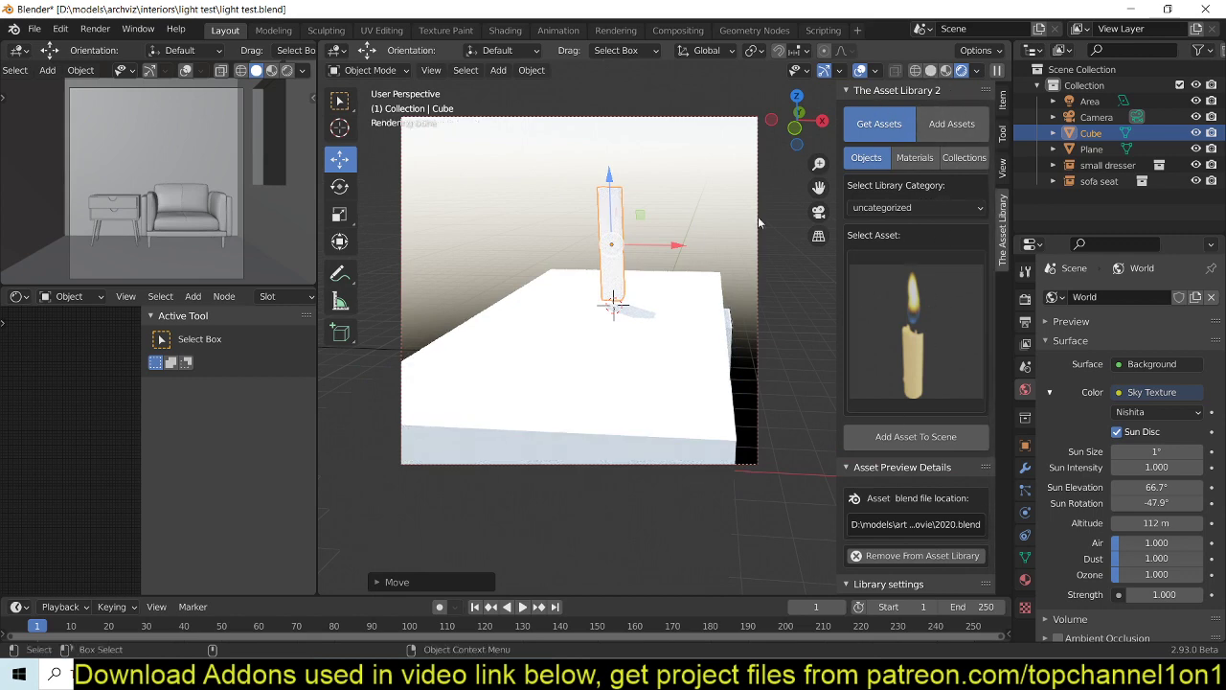
click(929, 71)
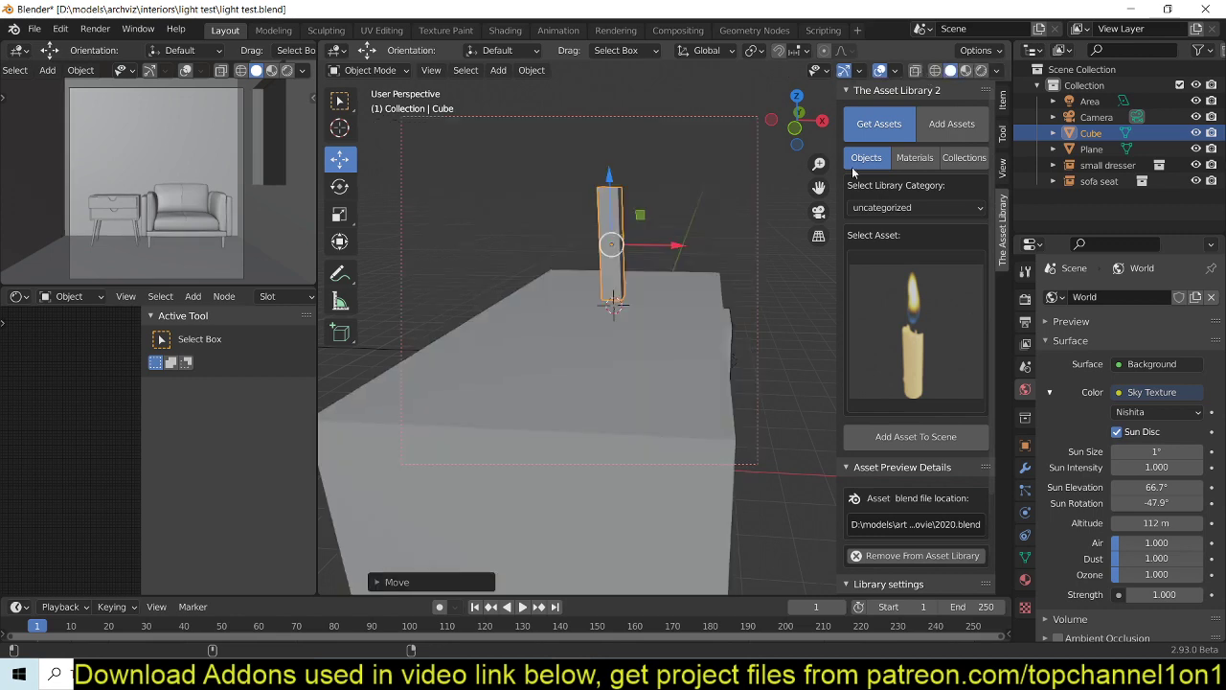
- Try adding the candle asset from the library beside the pillar, and delete it
click(928, 334)
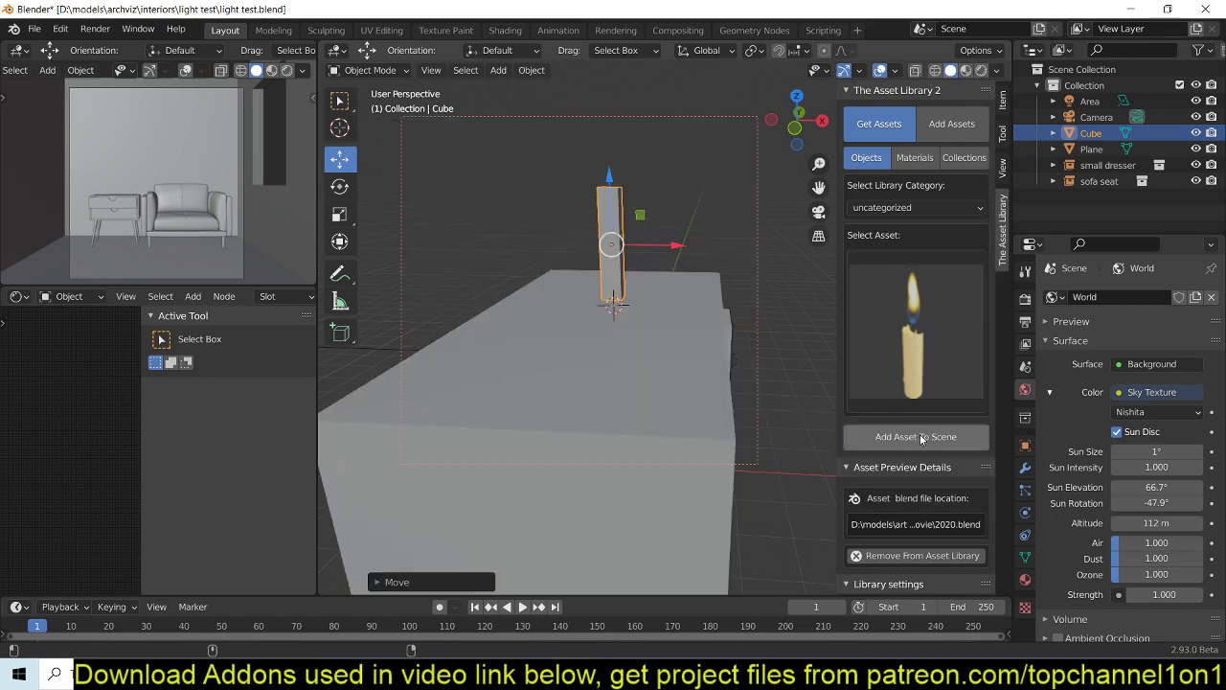
click(916, 436)
key(g)
click(725, 257)
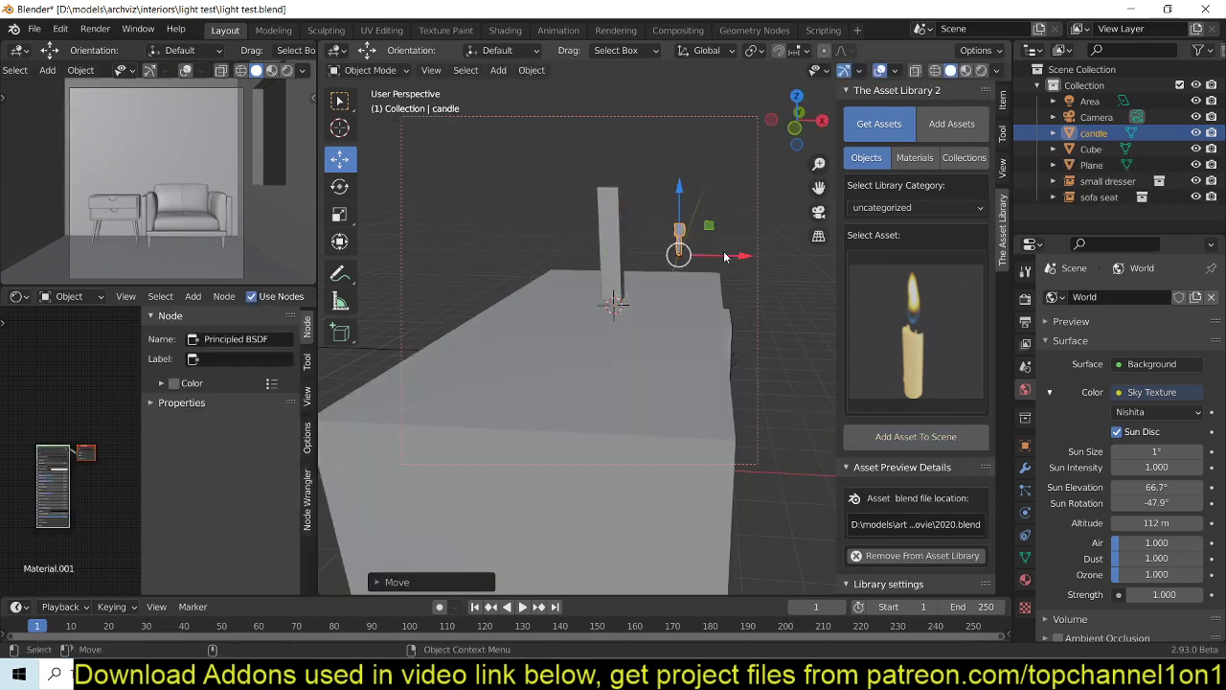
key(x)
click(728, 230)
click(944, 326)
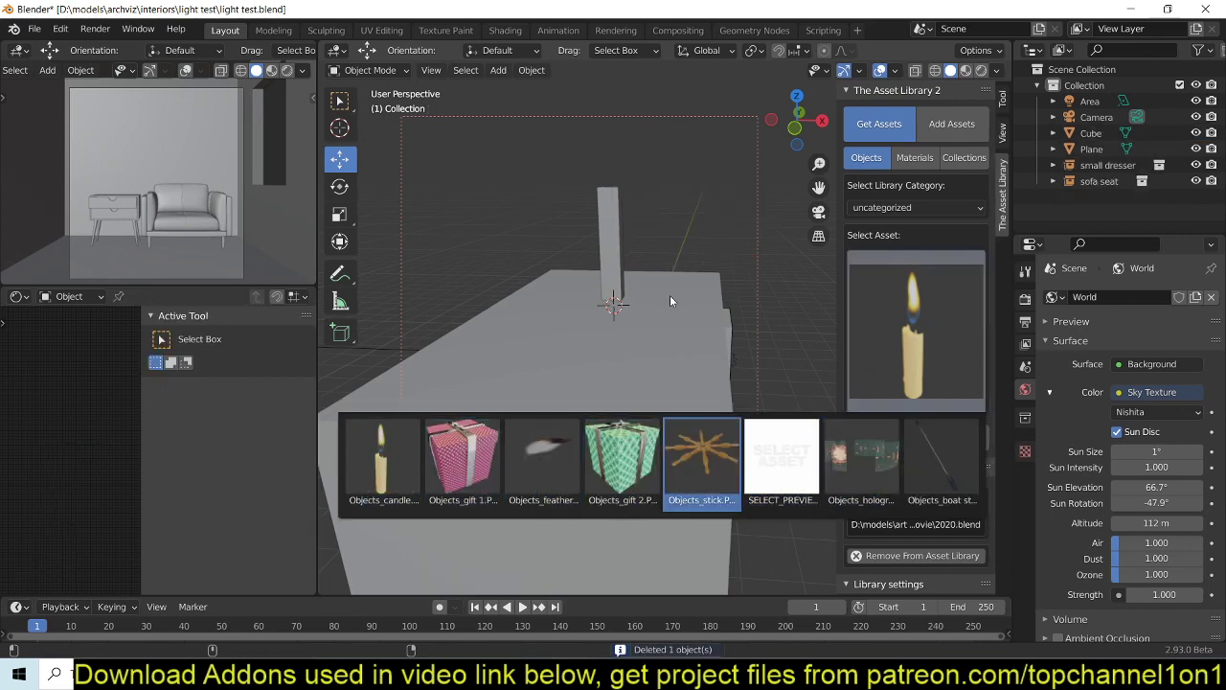
- Show the main viewport in rendered shading and shift the pillar slightly down onto the roof
middle_drag(741, 253, 722, 292)
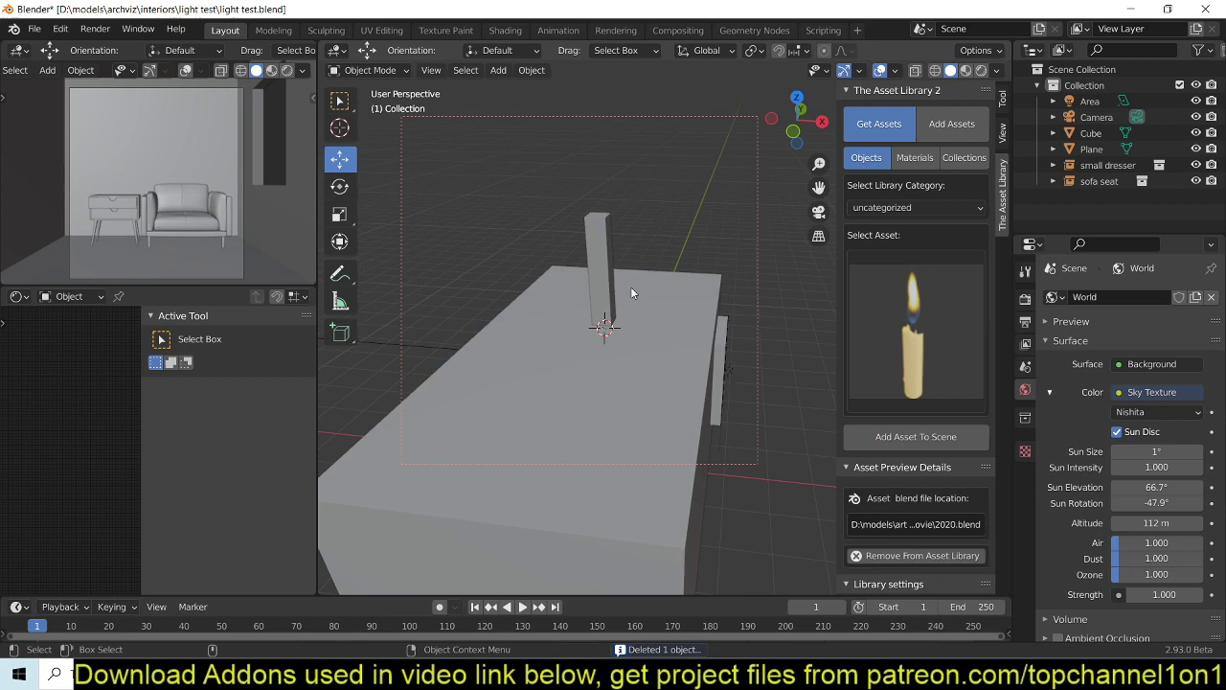
click(644, 251)
mouse_move(637, 262)
middle_down()
mouse_move(682, 246)
mouse_move(677, 230)
middle_up()
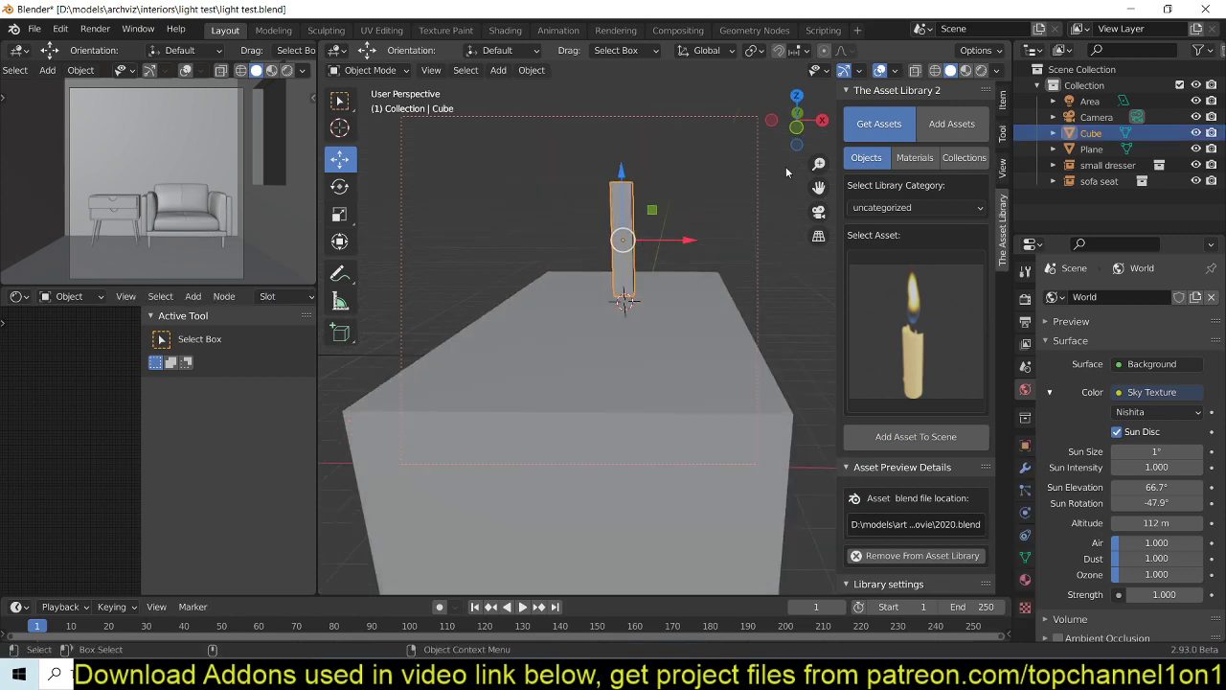
click(982, 70)
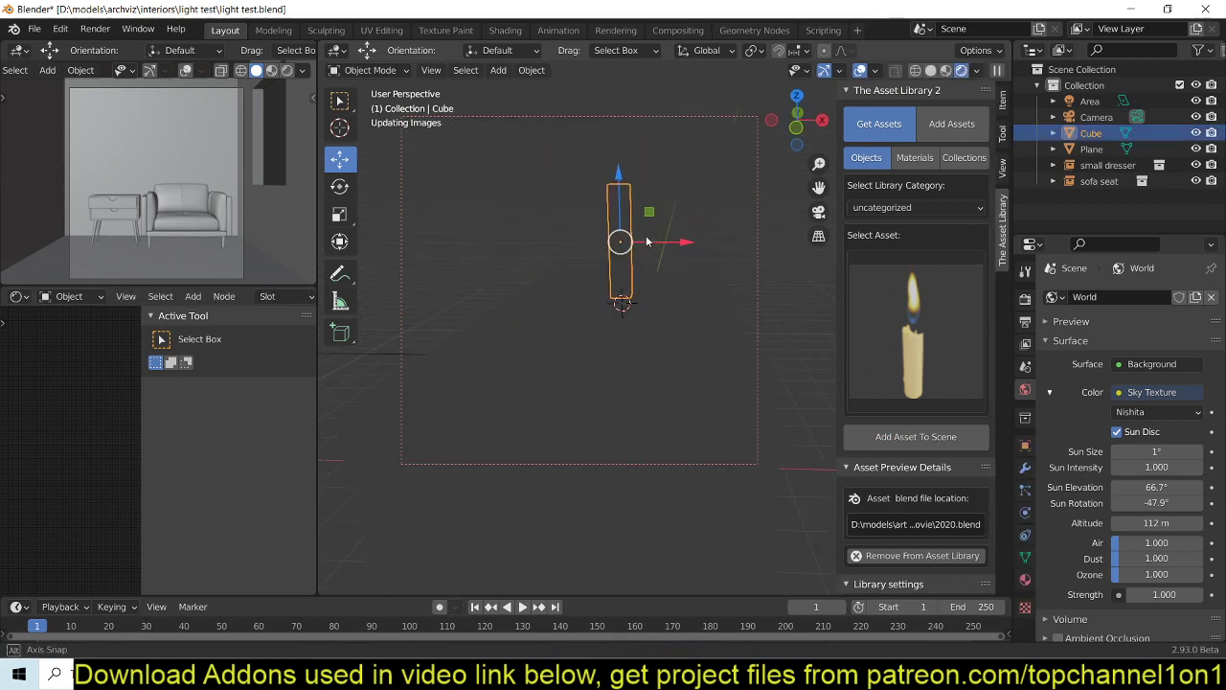
middle_drag(642, 330, 607, 335)
key(g)
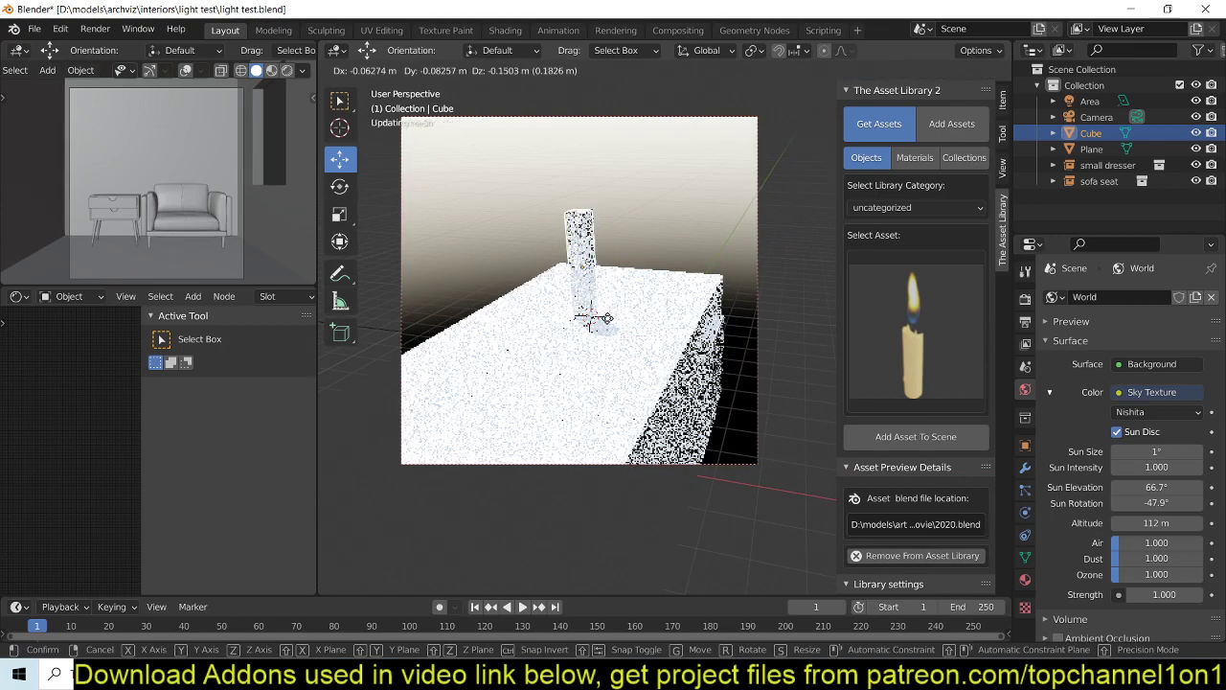
click(608, 321)
click(640, 249)
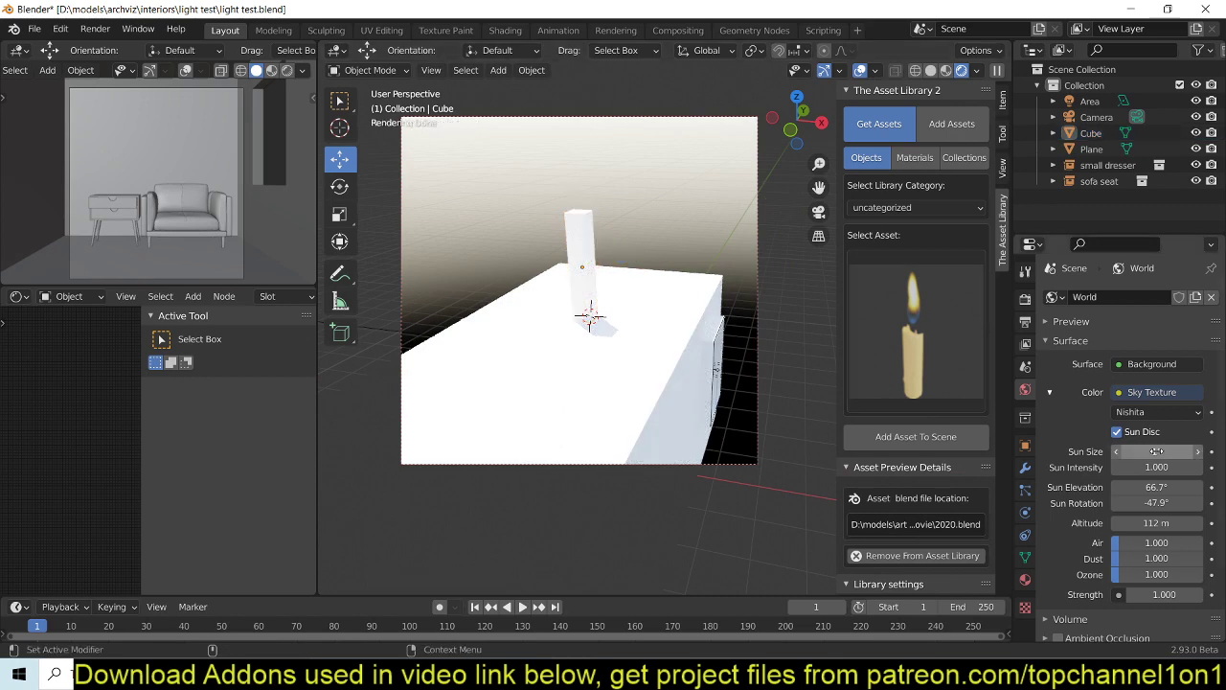
- Set the sun elevation to about 53.5° and the sun rotation to about -239°, with the camera preview in rendered shading
drag(1156, 487, 1127, 487)
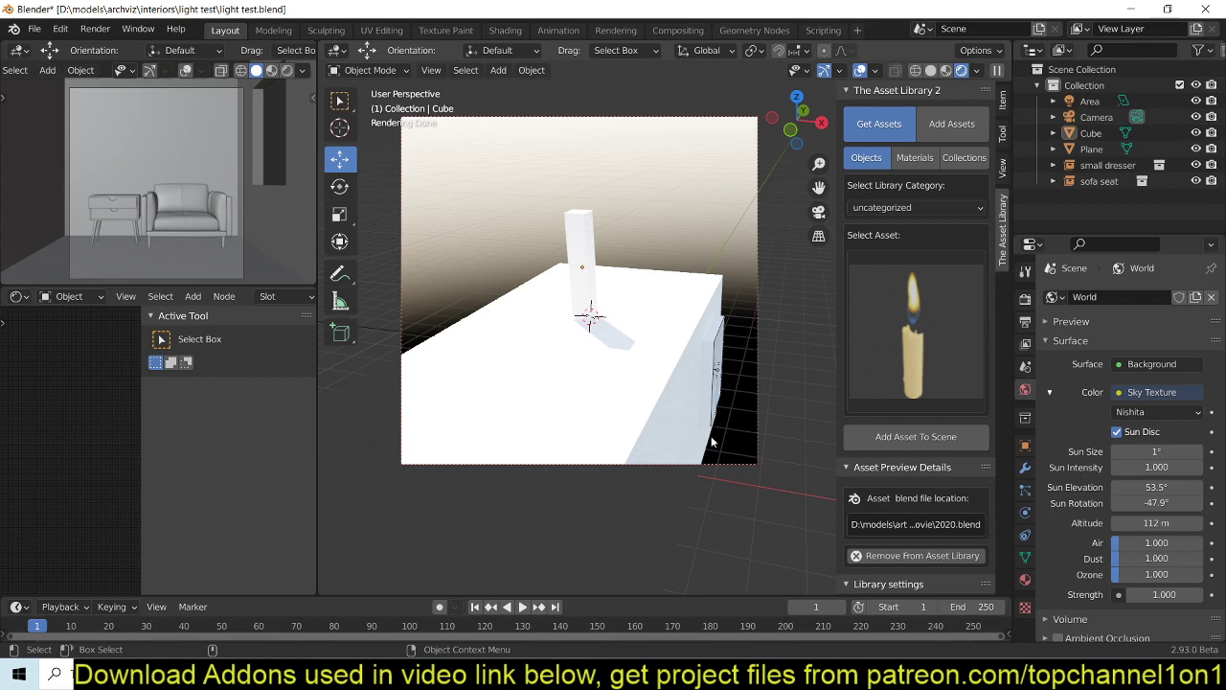
click(288, 71)
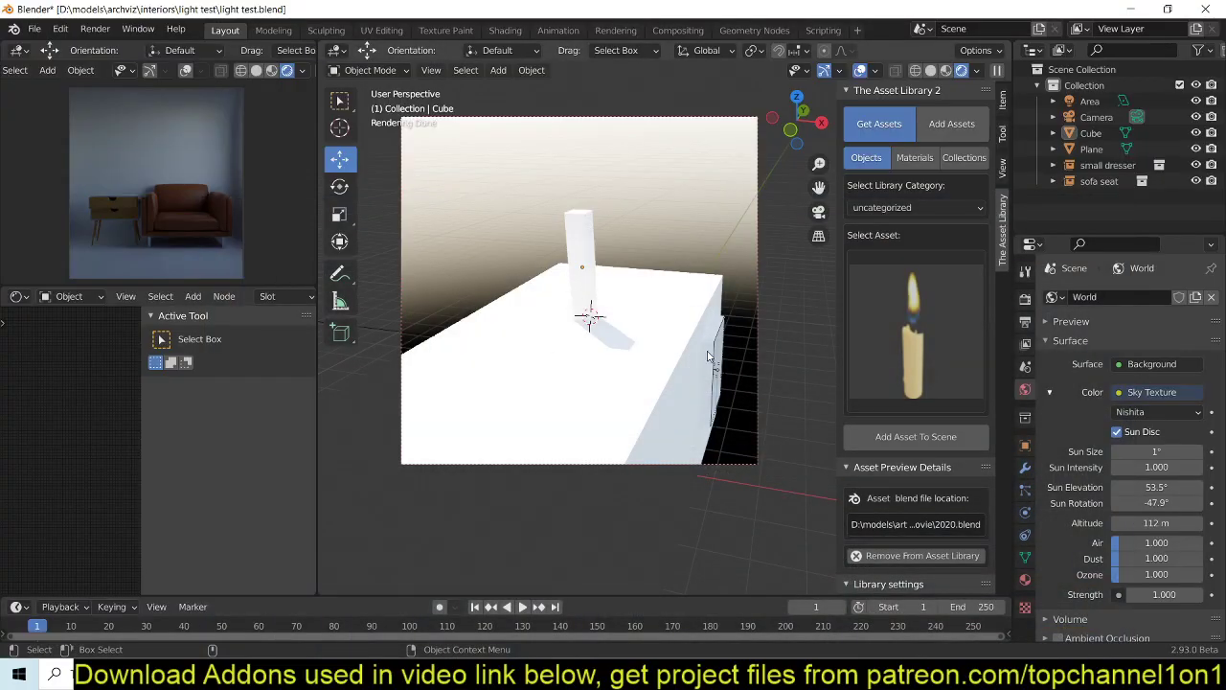
drag(1157, 503, 1133, 505)
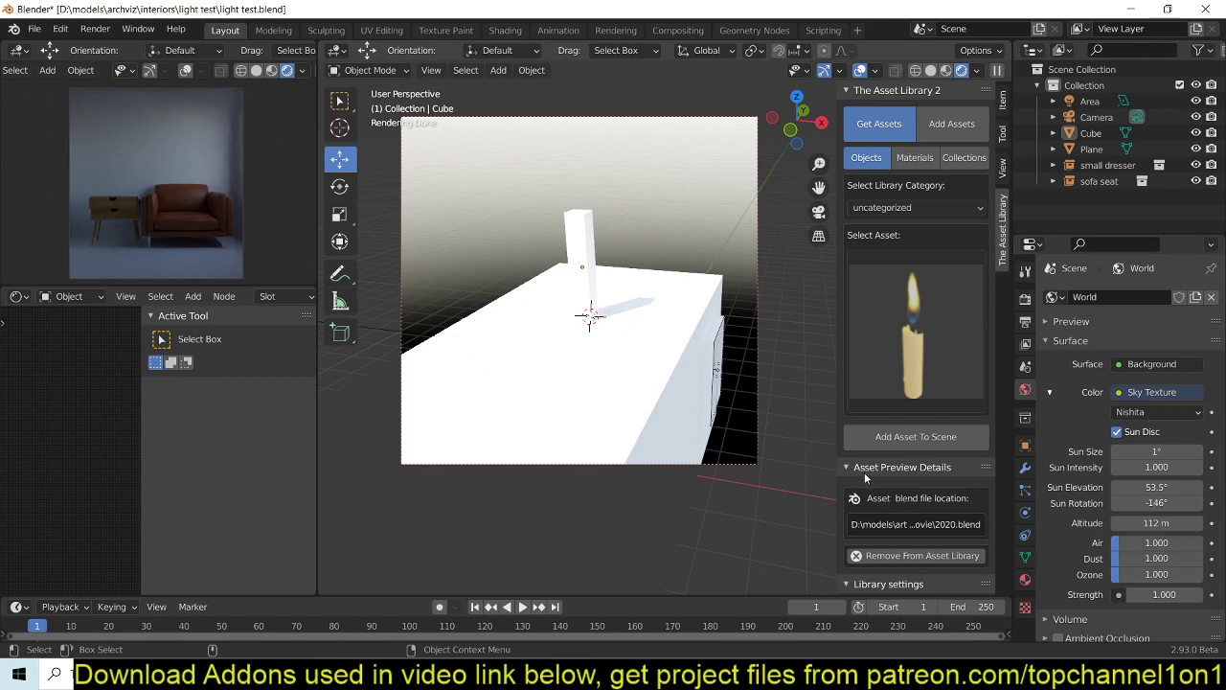
drag(1198, 503, 1171, 505)
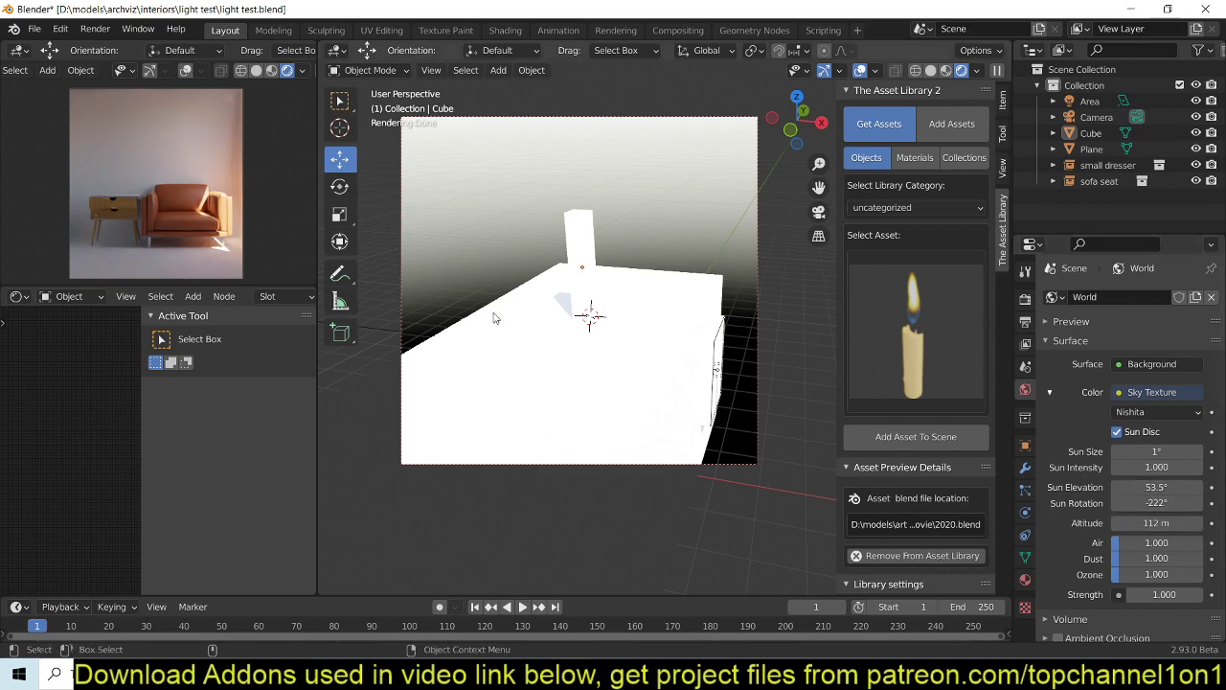
drag(1154, 503, 1143, 503)
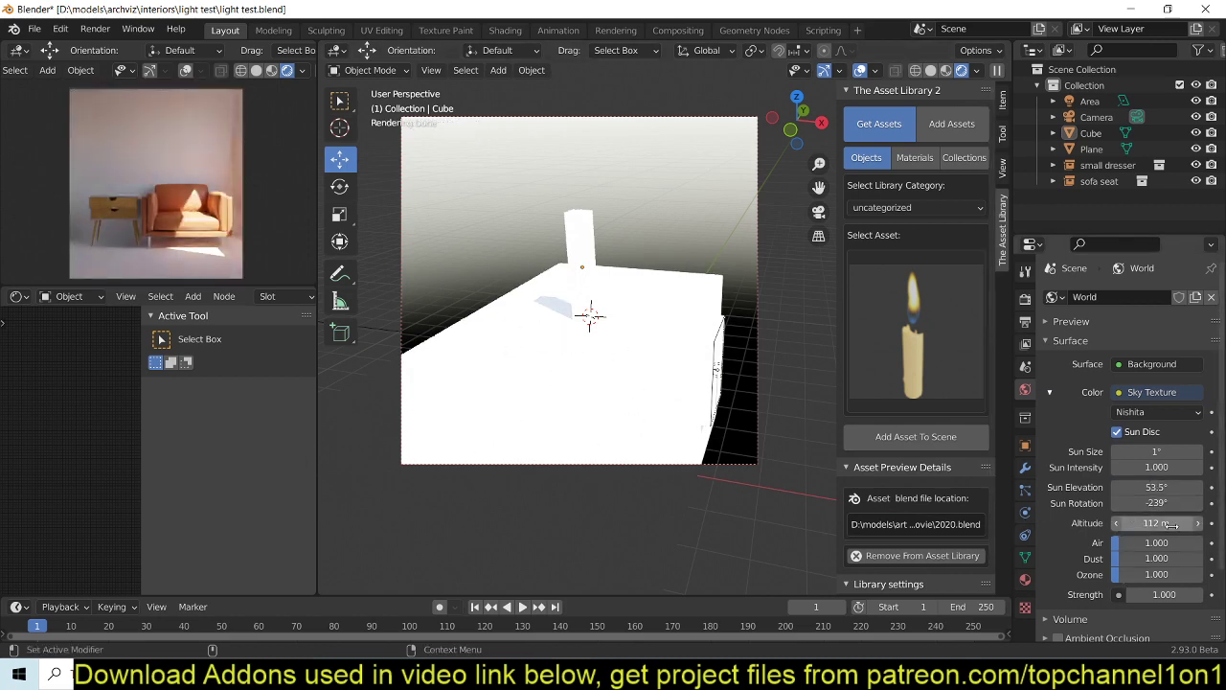
- Try sky altitudes of about 54 m and 1 m in the sky texture
drag(1174, 524, 1126, 523)
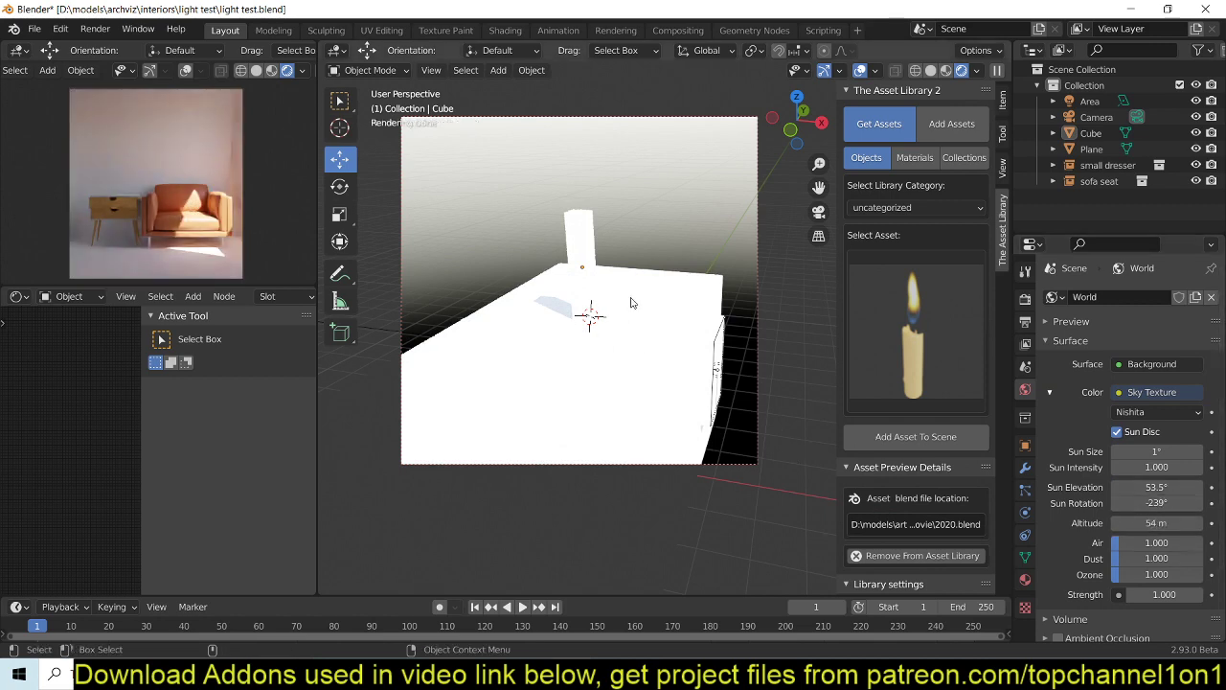
click(1161, 523)
text(1)
key(Return)
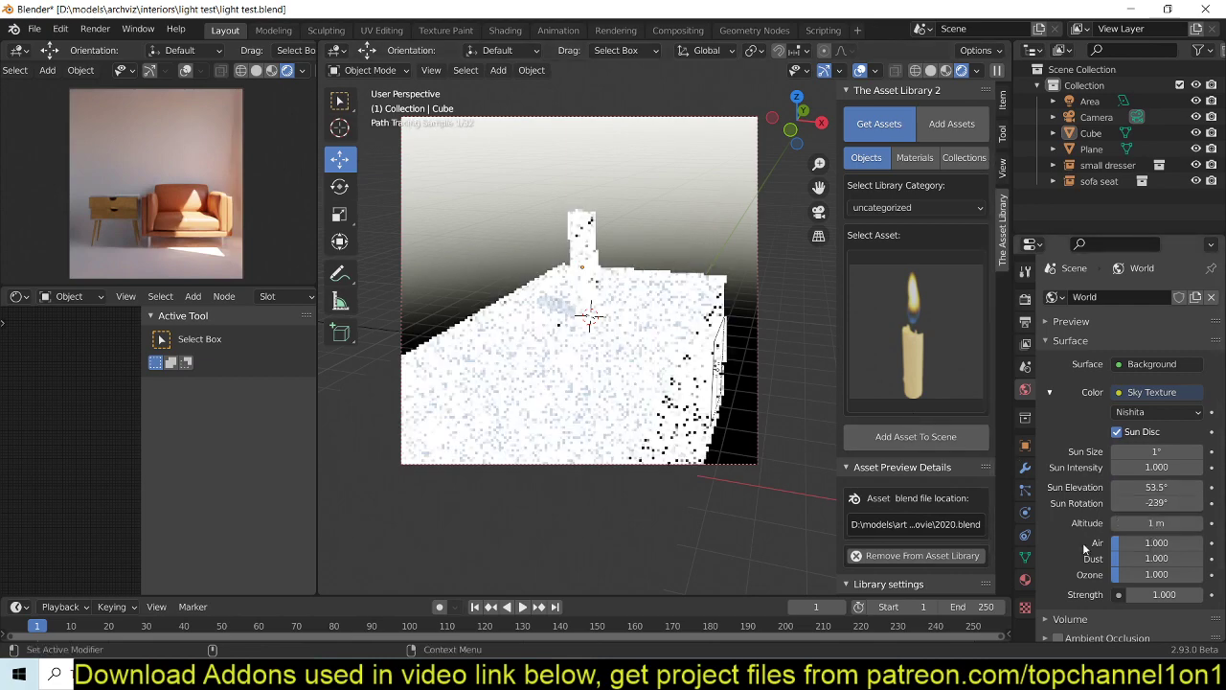
click(1116, 524)
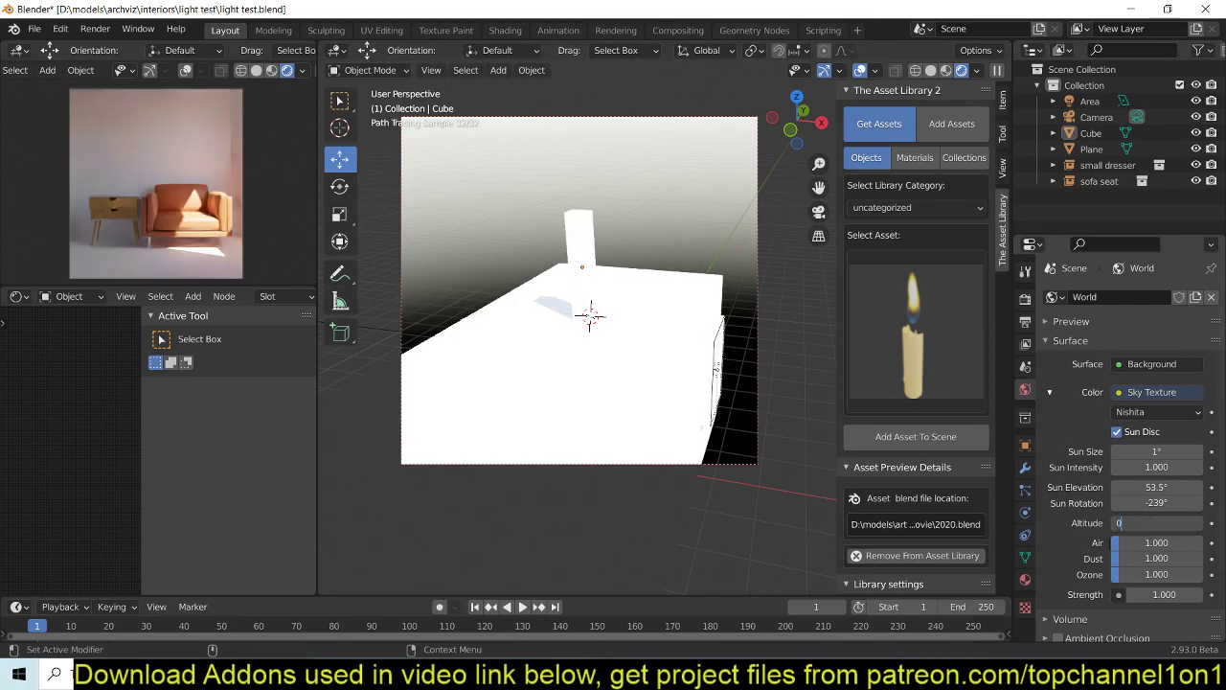
- Set the sky texture's altitude to 100 m
click(1130, 524)
text(100)
key(Return)
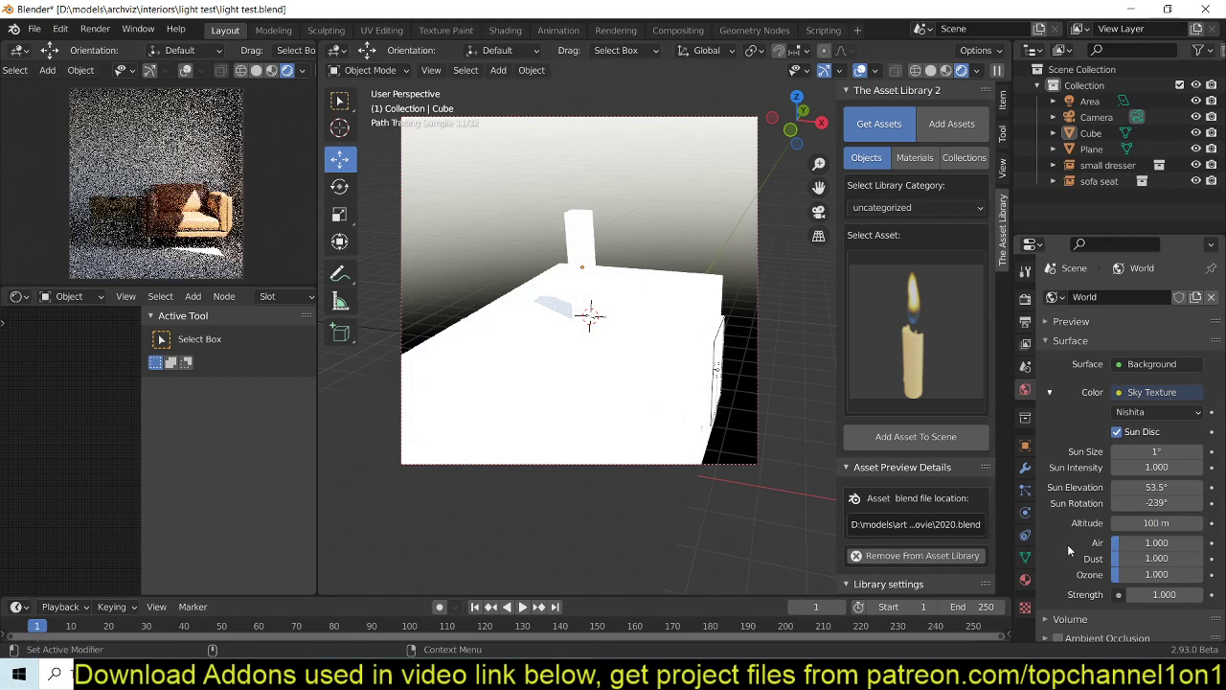
- Try a sun elevation of 1°, and set the sun elevation to 10°
drag(1147, 487, 1112, 486)
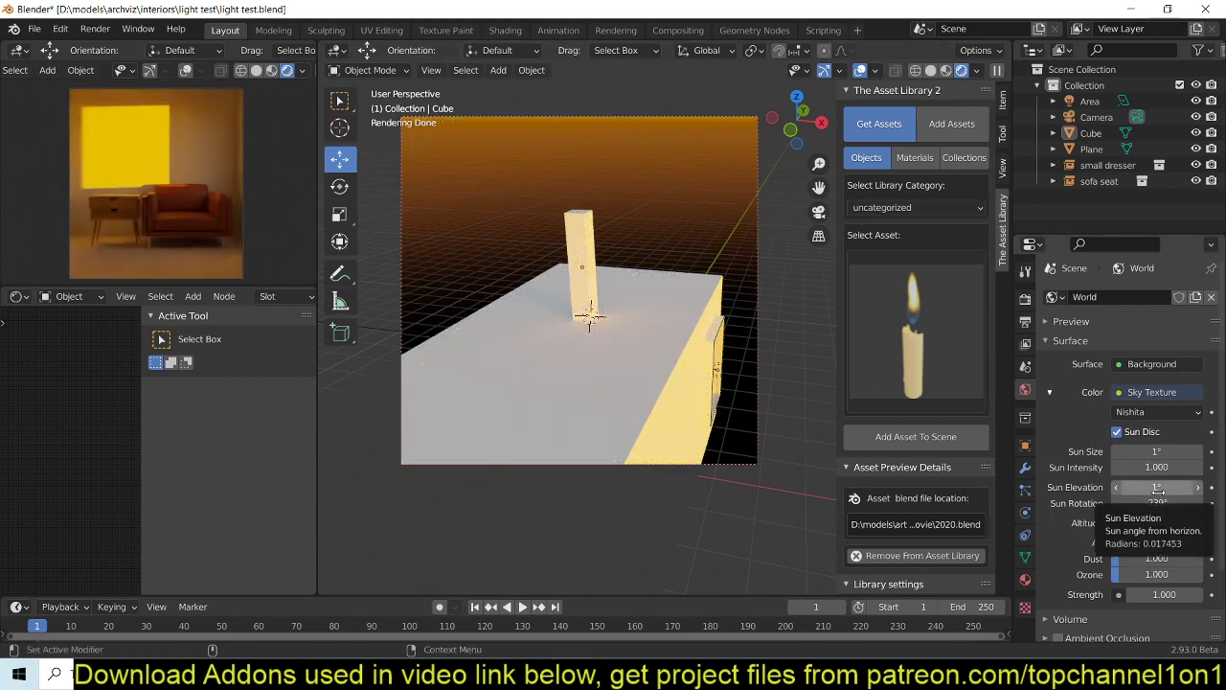
click(1159, 488)
text(10)
key(Return)
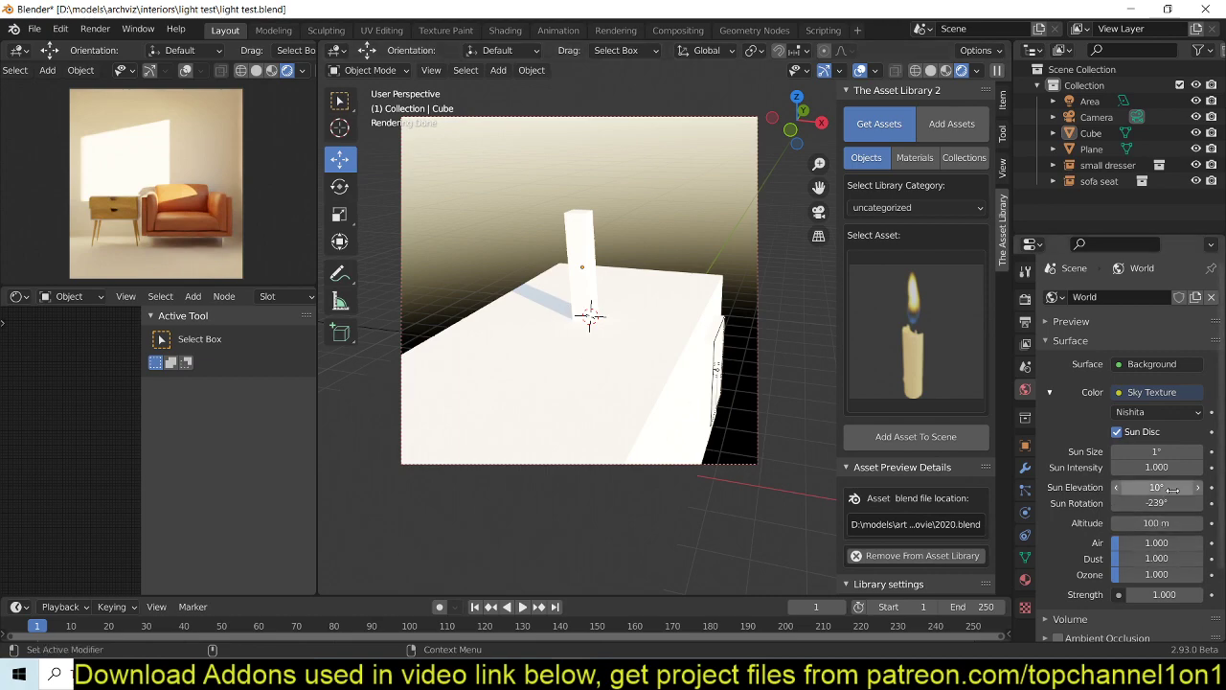
- Try a sun elevation of 2° and a sun rotation of 10°, and undo the rotation change
drag(1171, 490, 1135, 490)
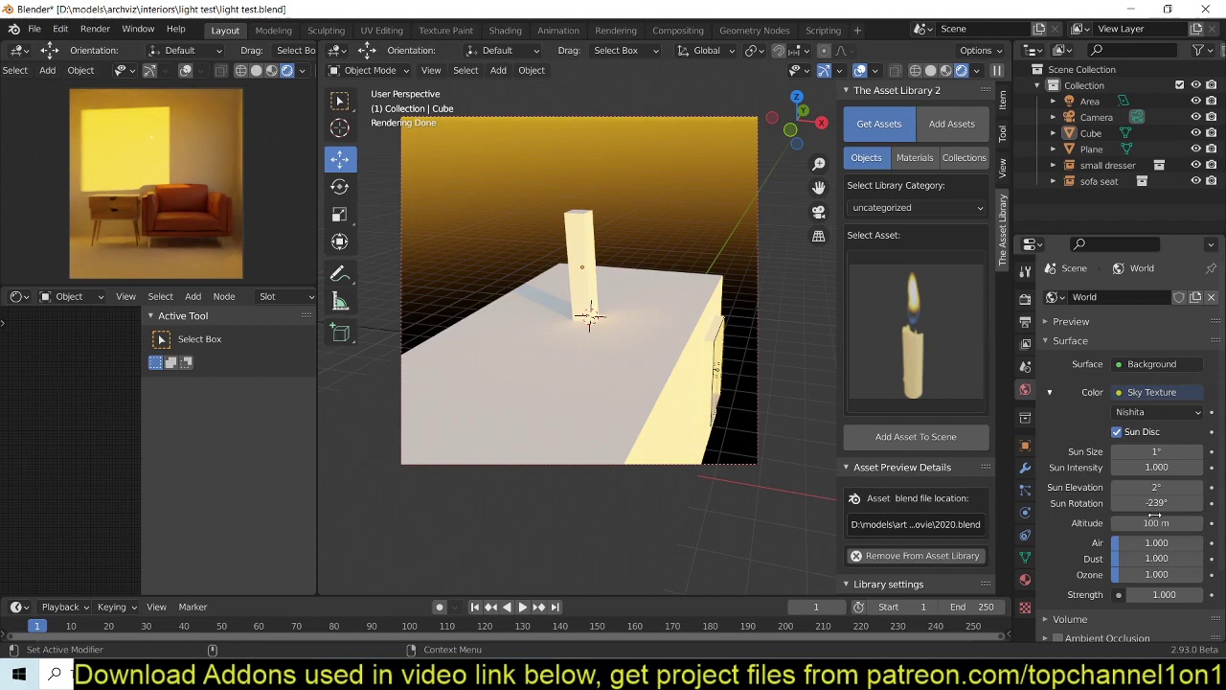
click(1160, 503)
text(10)
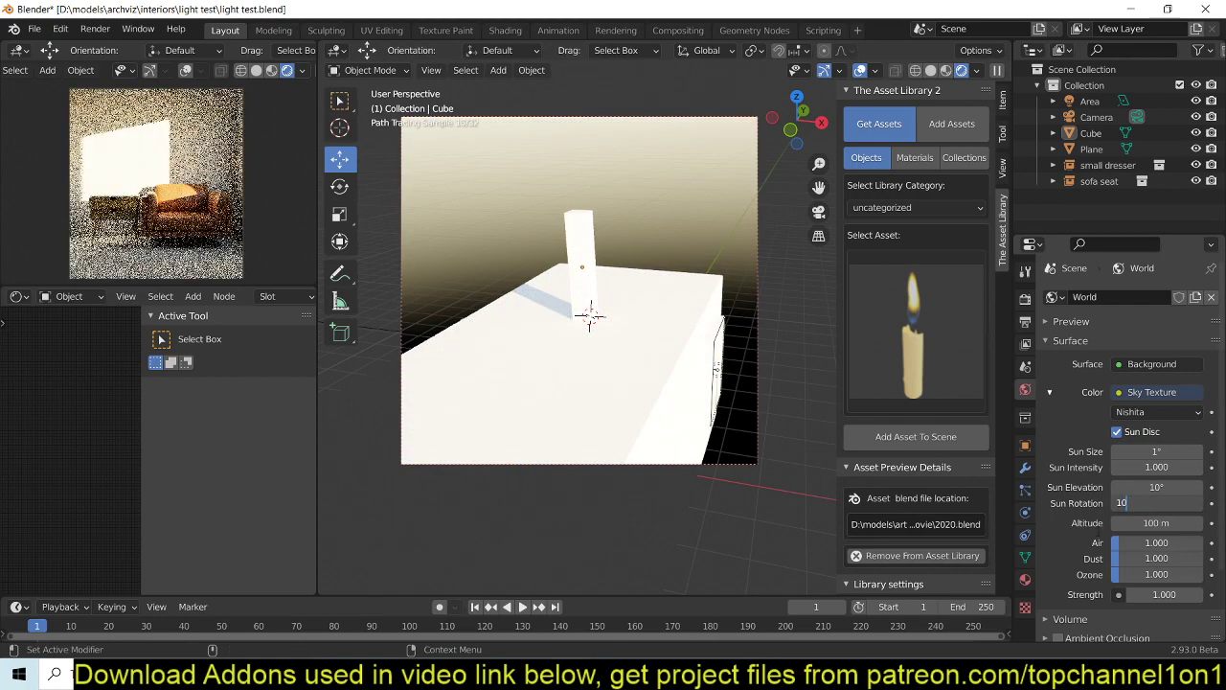
key(Return)
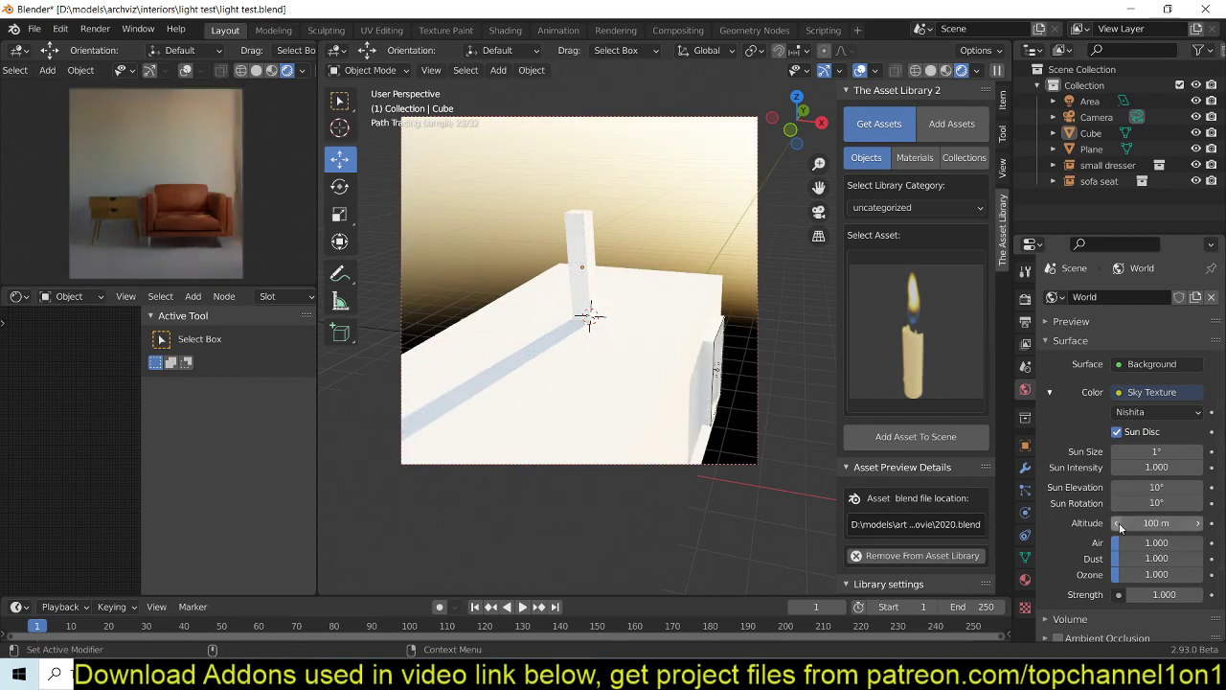
key(ctrl+z)
drag(1154, 499, 1144, 499)
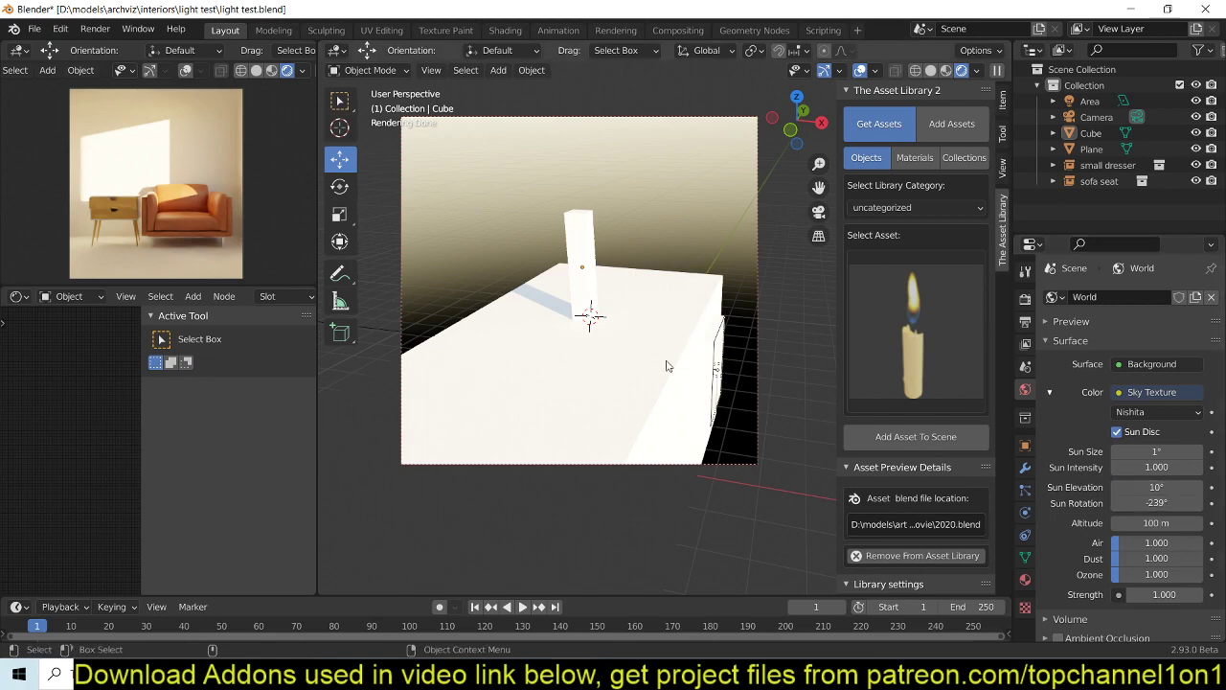
- Try a keyframed sun elevation of about 76.9°, and set the elevation to about 50.7° without the keyframe
drag(1157, 487, 1195, 487)
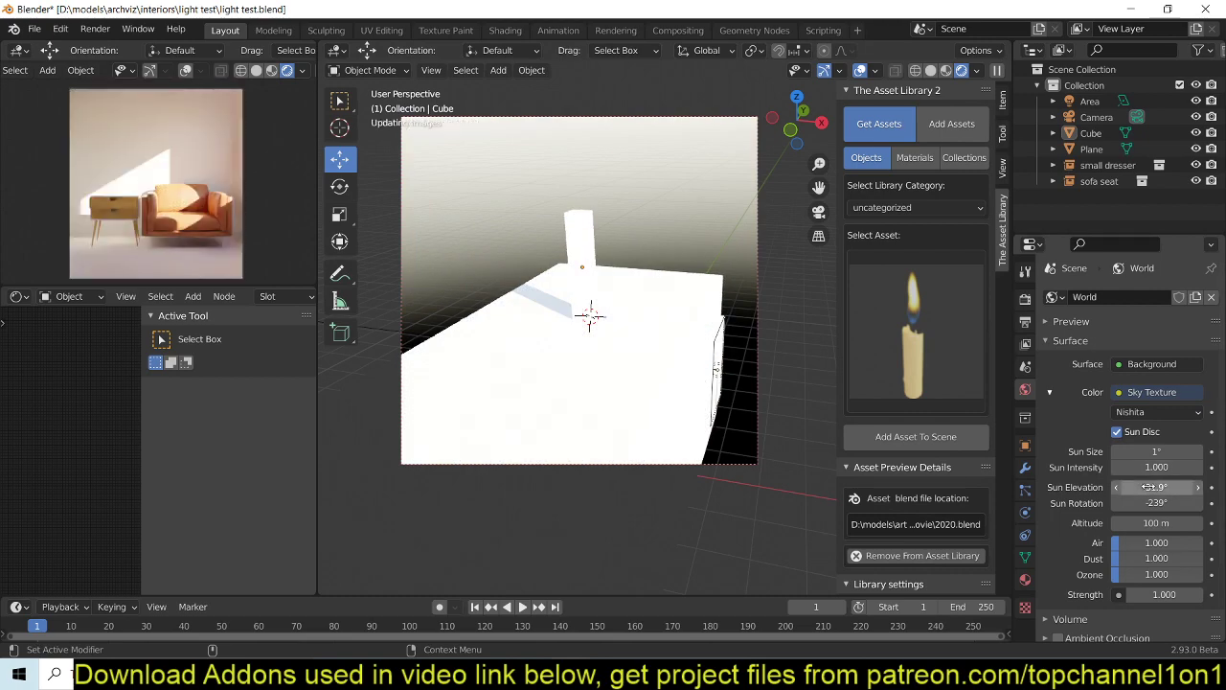
drag(1147, 487, 1176, 486)
key(i)
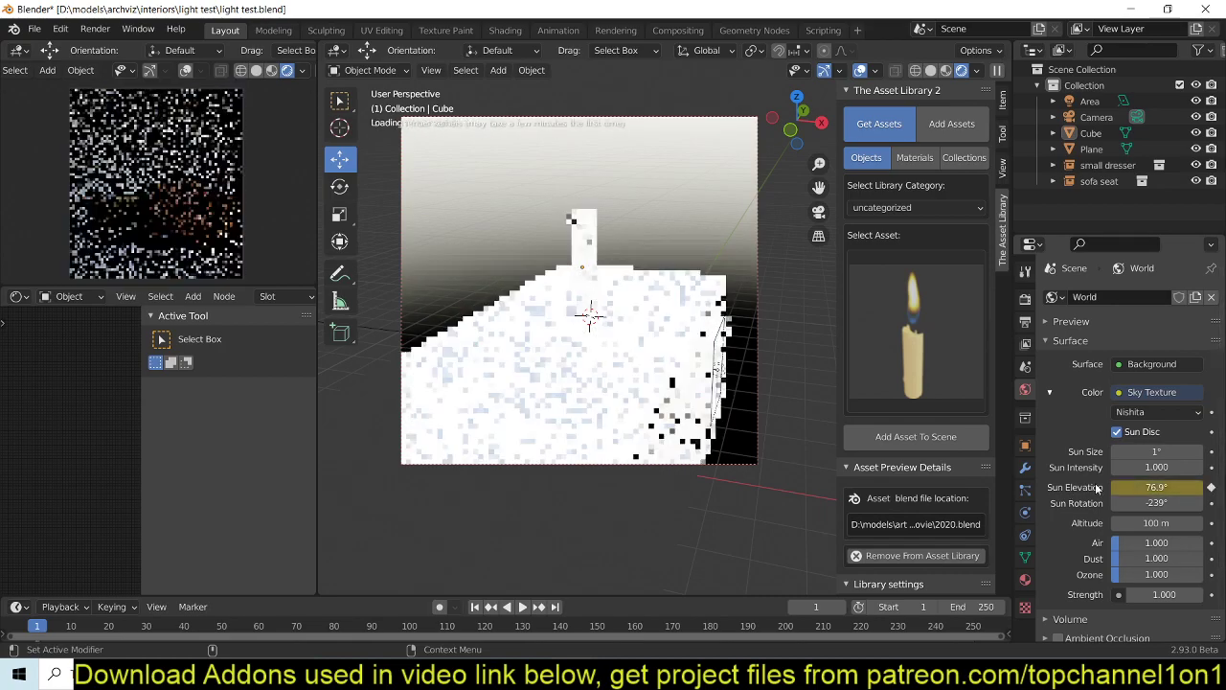
click(1212, 488)
drag(1188, 488, 1153, 487)
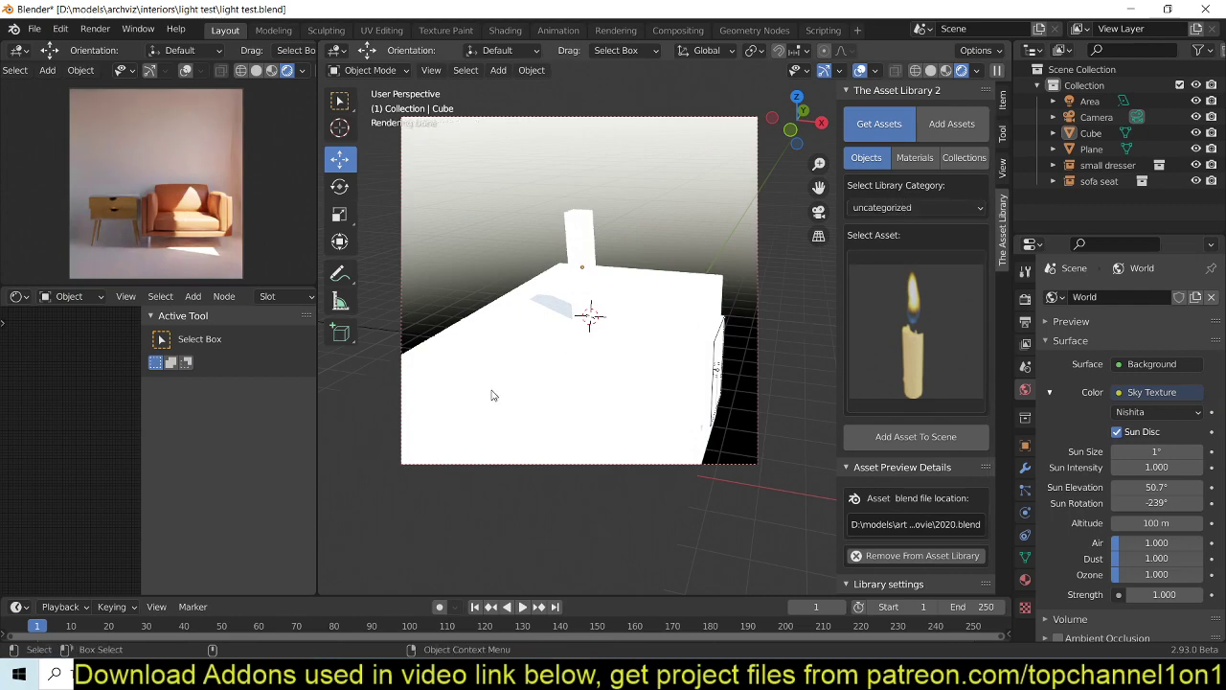
- Switch the main viewport to solid shading and bring the view inside the room, facing the dresser and sofa
scroll(494, 396, up, 4)
shift+middle_drag(563, 421, 569, 296)
key(z)
click(613, 384)
mouse_move(627, 410)
middle_down()
mouse_move(682, 379)
mouse_move(564, 376)
middle_up()
middle_drag(815, 222, 641, 273)
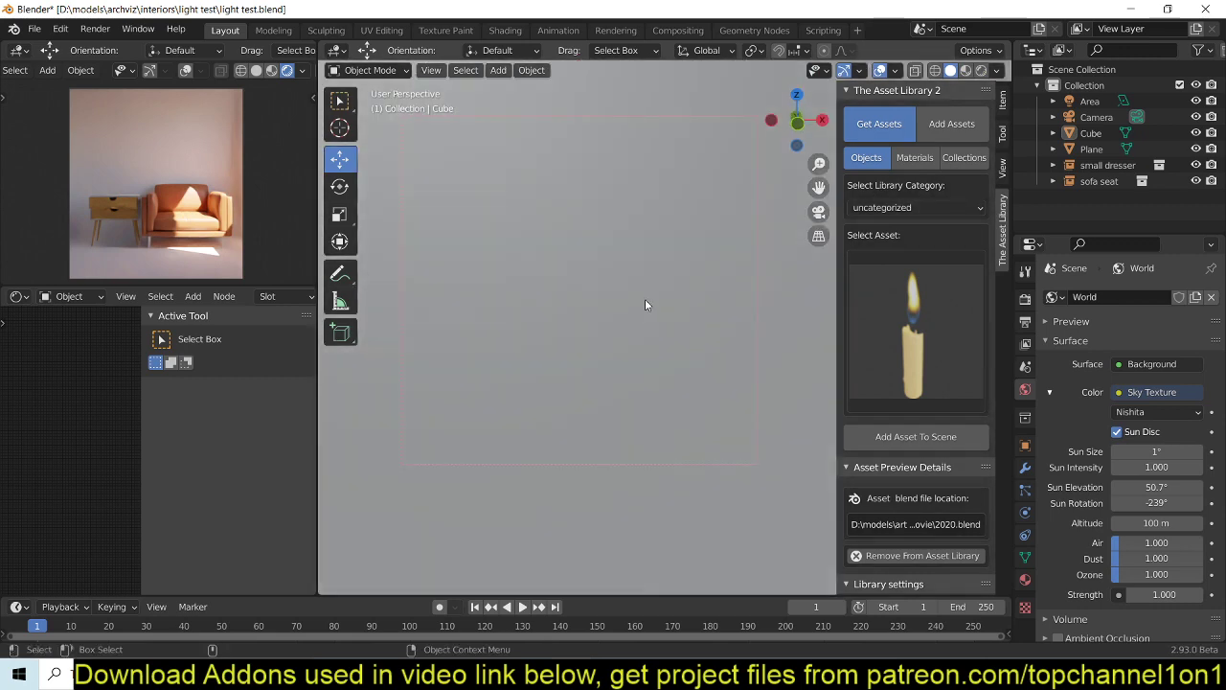
scroll(645, 299, up, 6)
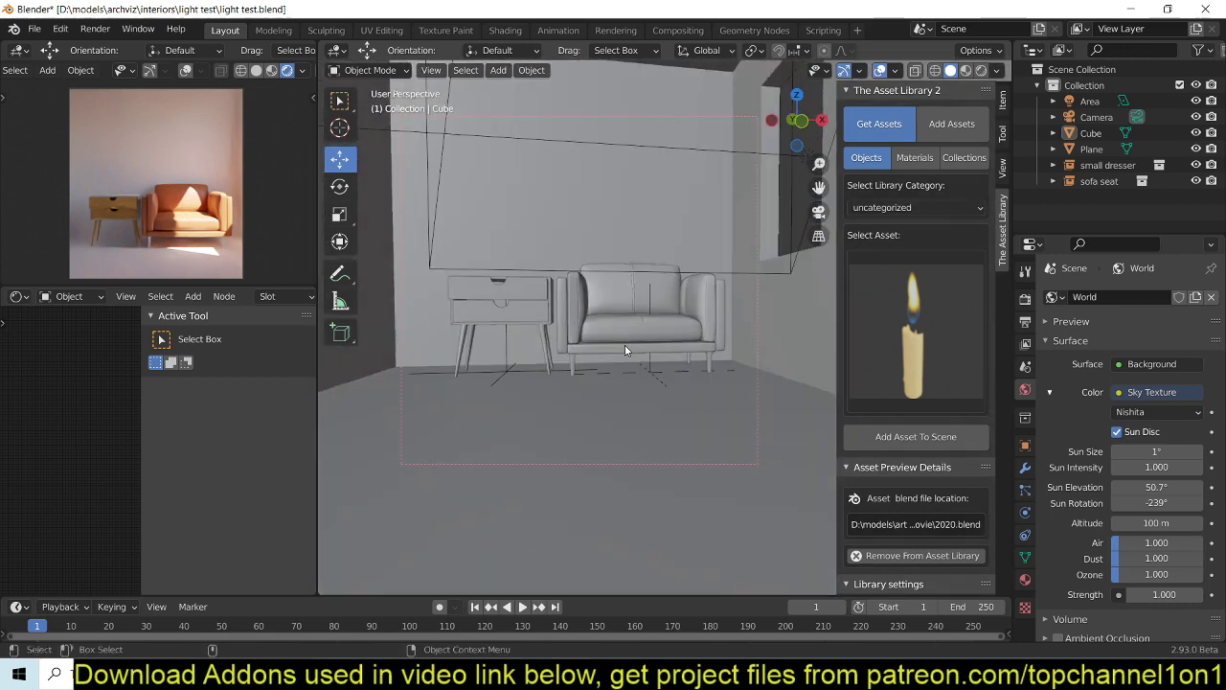